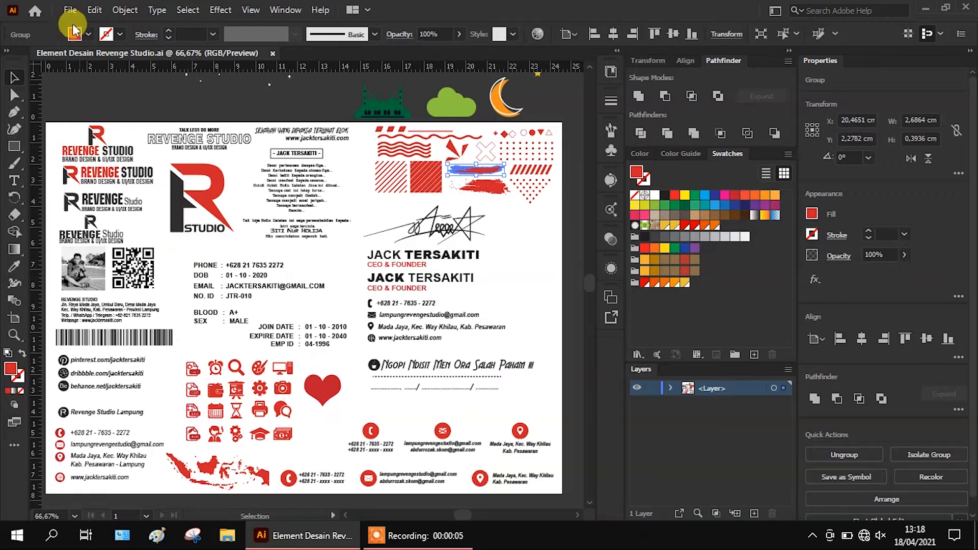
Start a new document named "Banner Fashion Sale - 04", sized 720 px wide by 300 px high
{"action": "left_click", "coordinate": [70, 10]}
{"action": "left_click", "coordinate": [85, 27]}
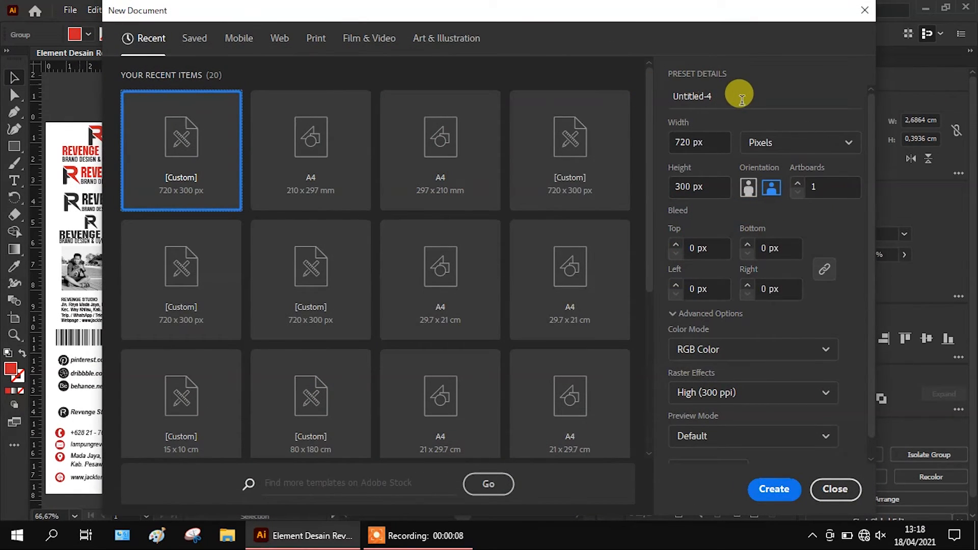
{"action": "left_click", "coordinate": [734, 96]}
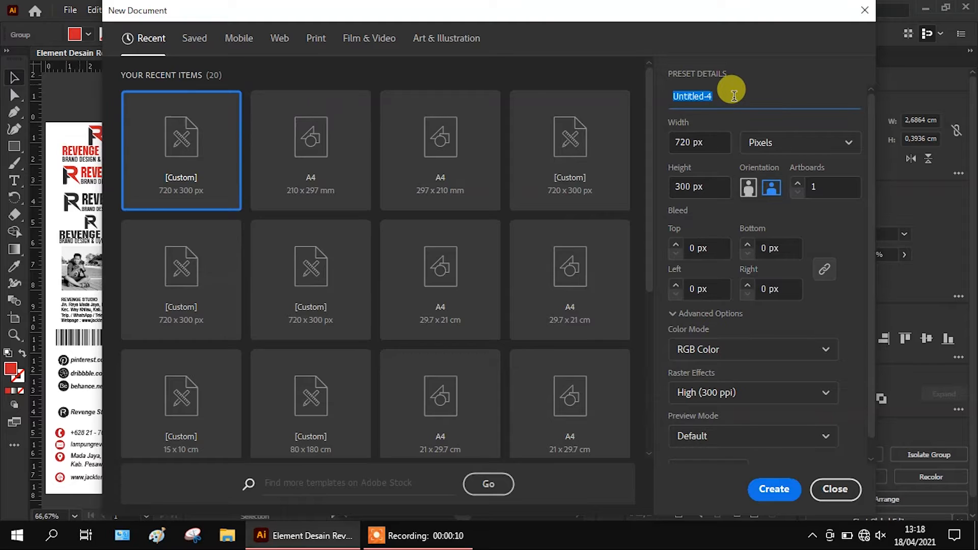
{"action": "type", "text": "Banner Fashion Sale"}
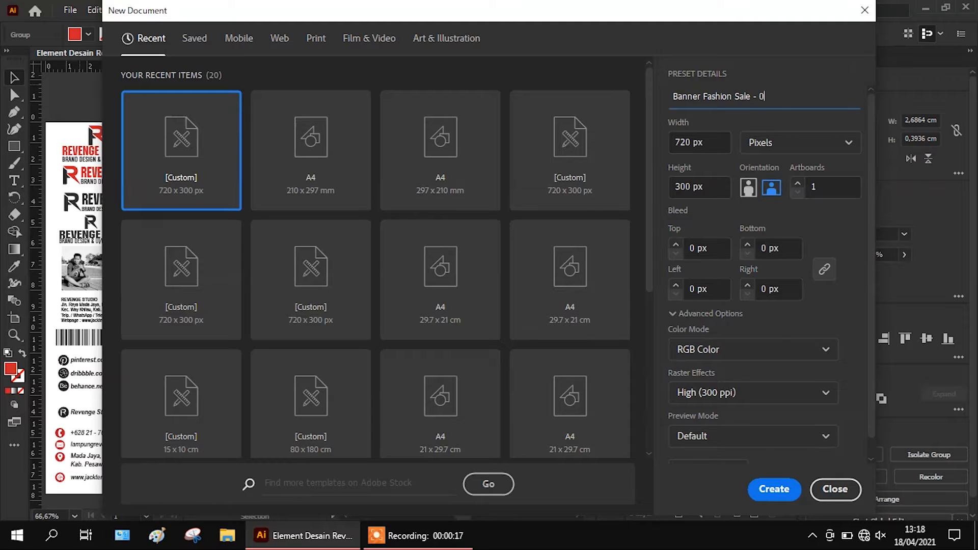
{"action": "left_click", "coordinate": [809, 143]}
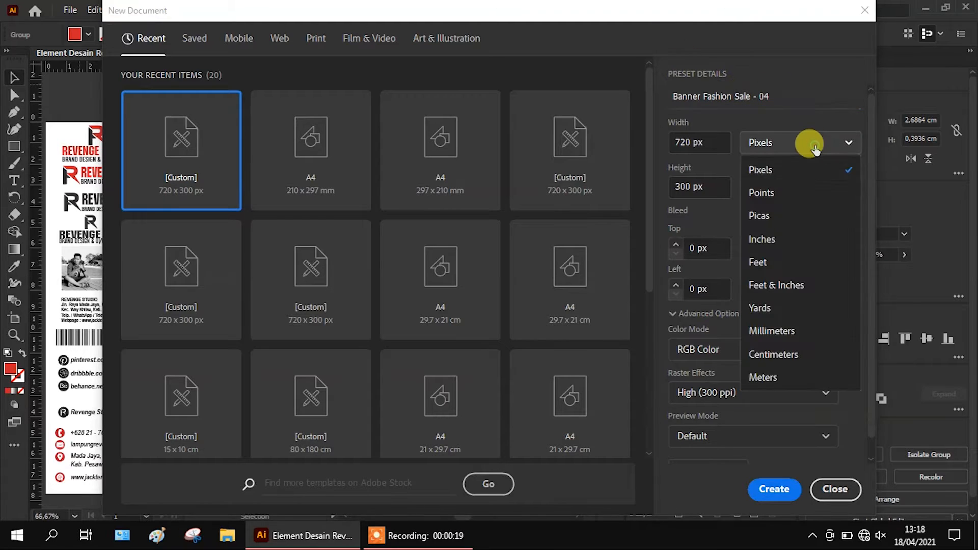
{"action": "left_click", "coordinate": [761, 172]}
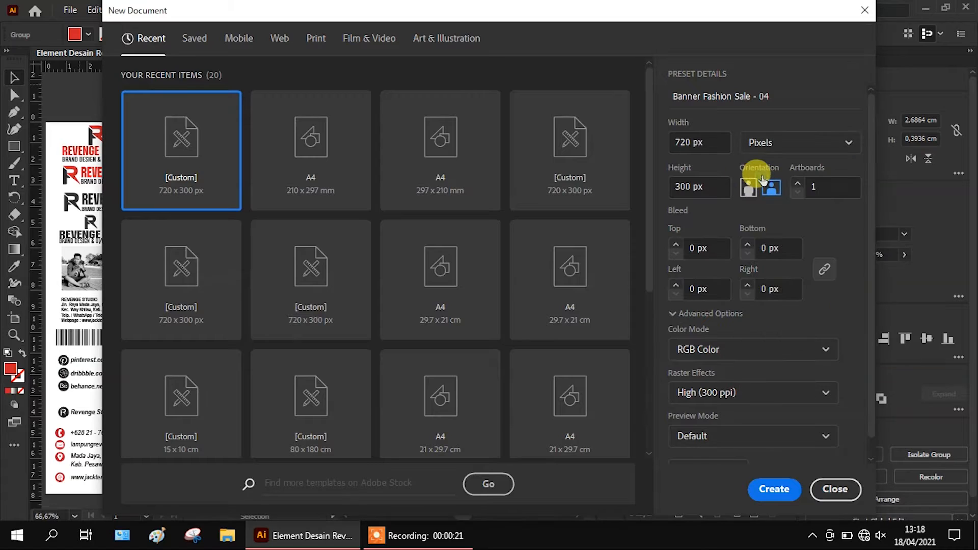
{"action": "left_click", "coordinate": [690, 142]}
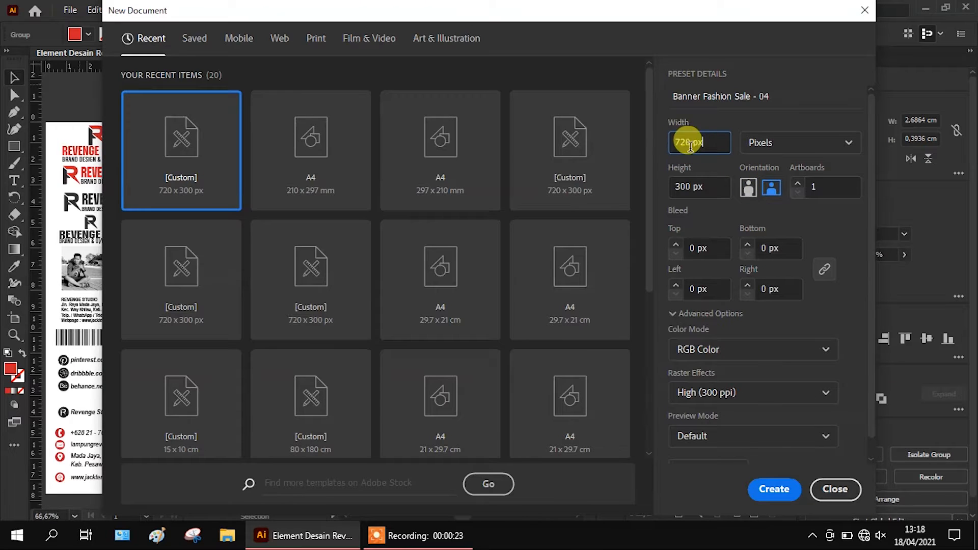
{"action": "left_click", "coordinate": [685, 188]}
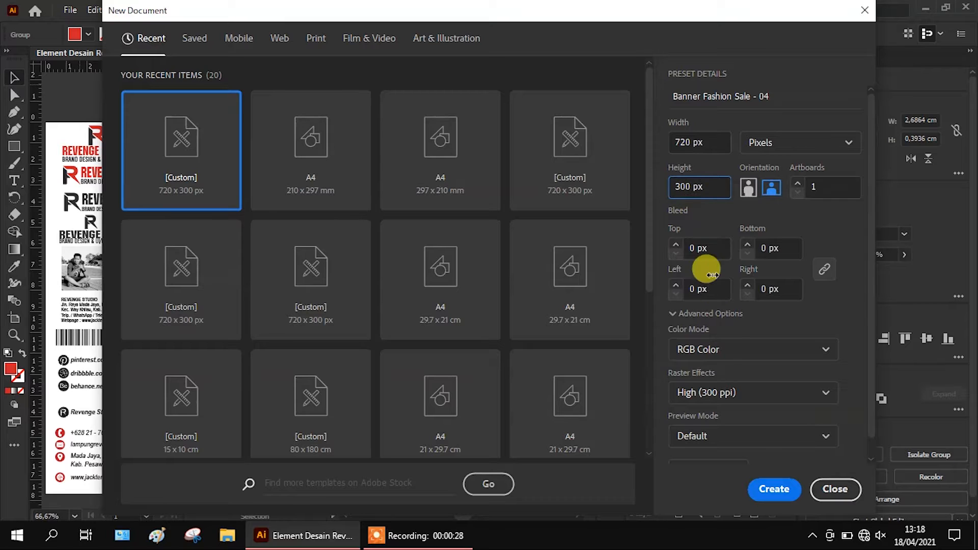
Create the document with RGB Color mode and High (300 ppi) raster effects
{"action": "left_click", "coordinate": [727, 356]}
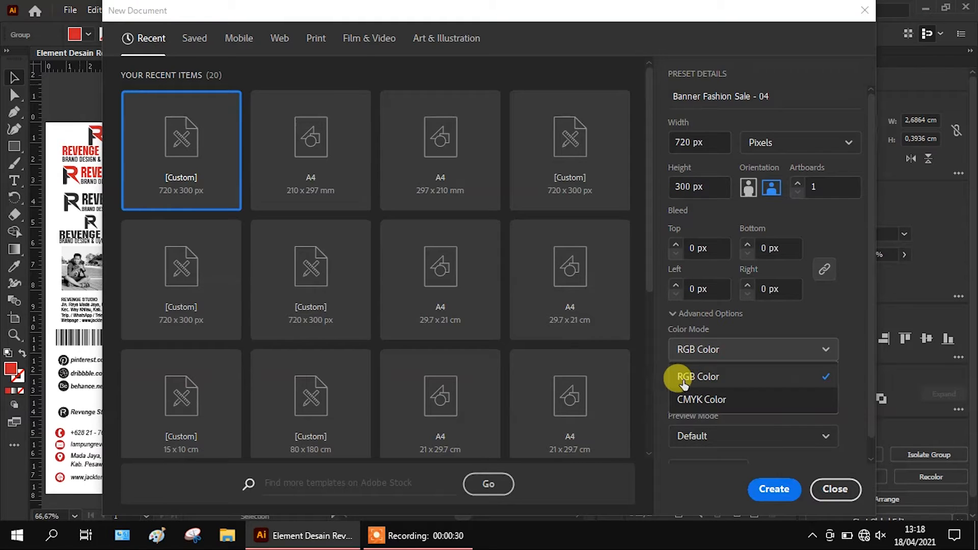
{"action": "left_click", "coordinate": [726, 382]}
{"action": "left_click", "coordinate": [719, 392]}
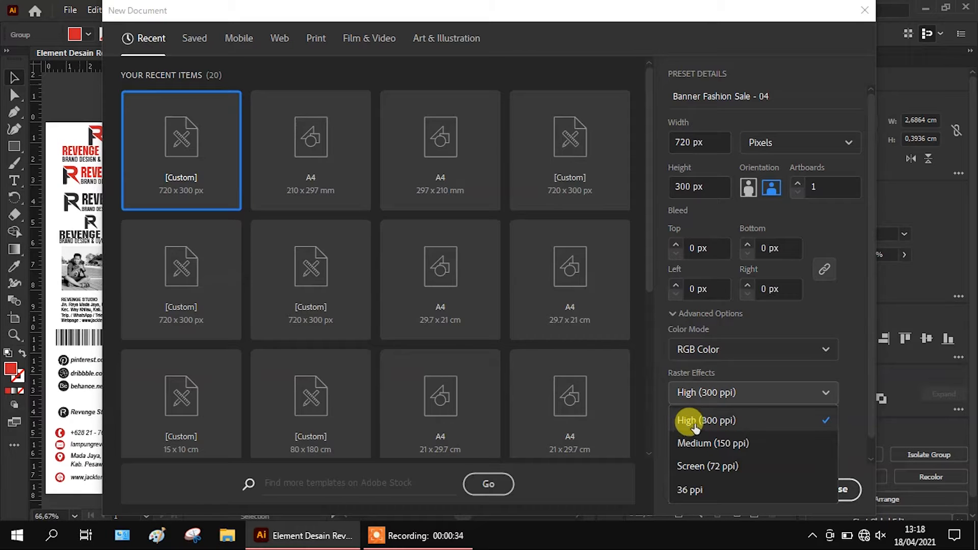
{"action": "left_click", "coordinate": [699, 423]}
{"action": "left_click", "coordinate": [766, 487]}
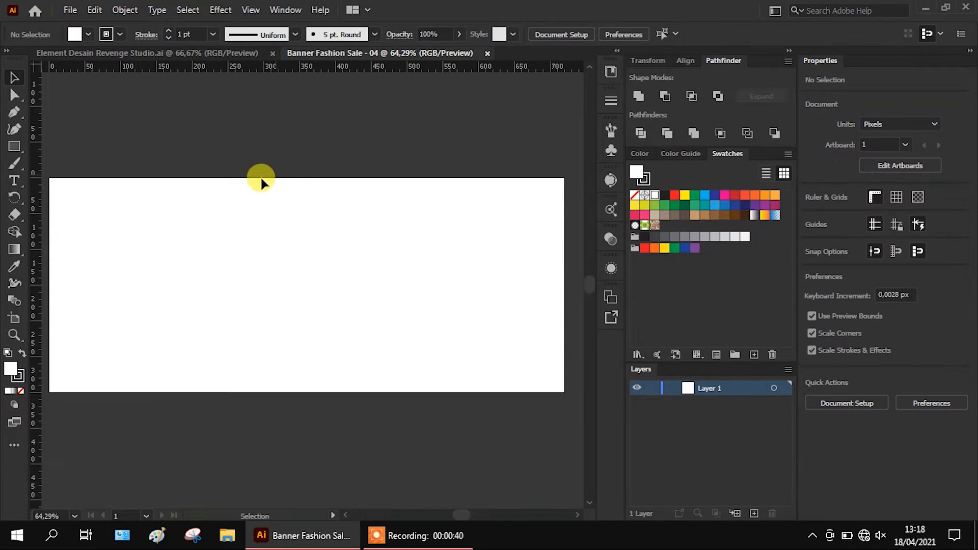
Draw a rectangle about 70 × 50 px on the artboard, with no stroke and a yellow fill
{"action": "left_click", "coordinate": [14, 146]}
{"action": "left_click_drag", "start_coordinate": [202, 228], "coordinate": [253, 264]}
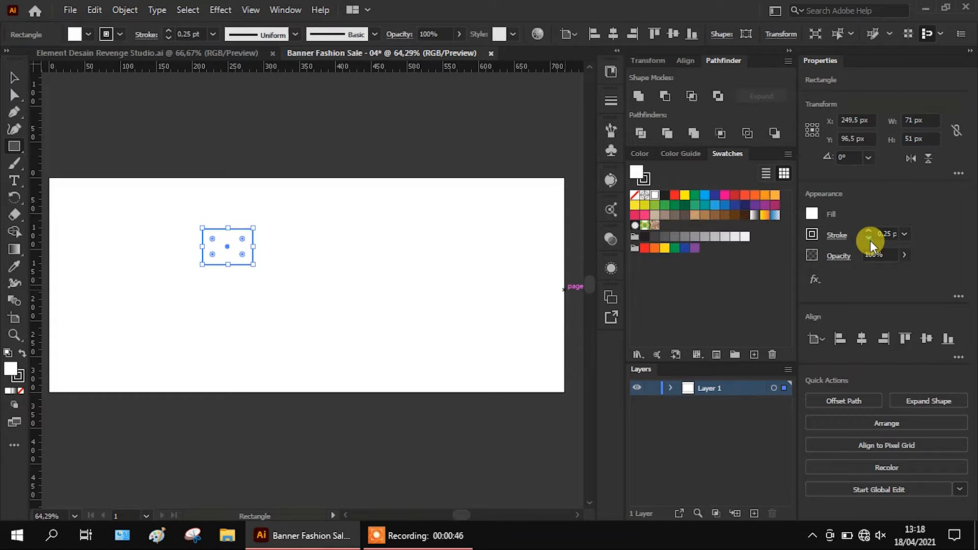
{"action": "left_click", "coordinate": [870, 241]}
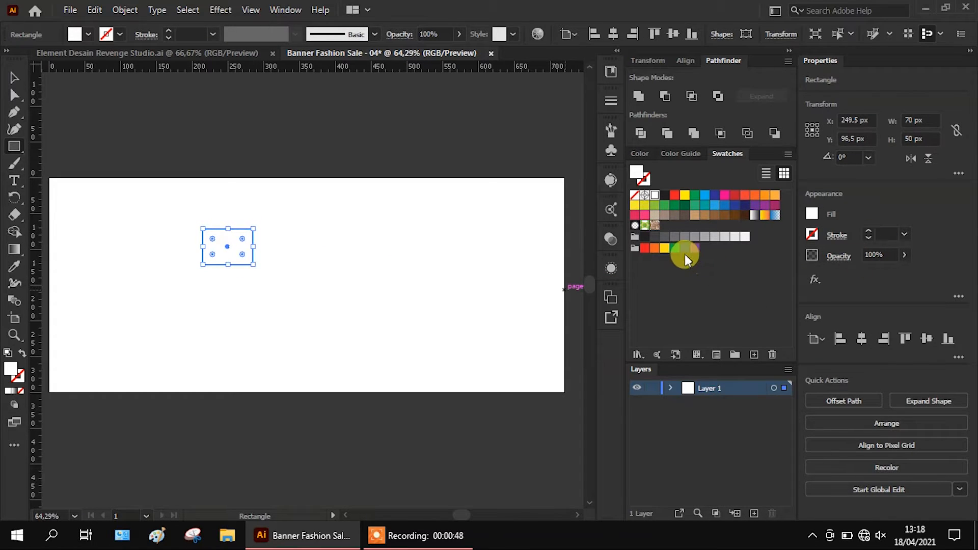
{"action": "left_click", "coordinate": [685, 195]}
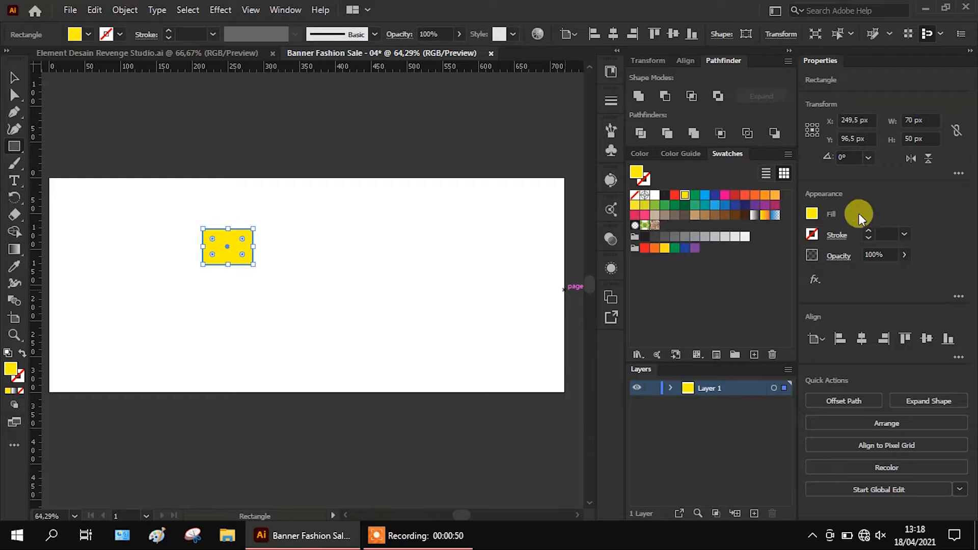
Resize the yellow rectangle to 720 px wide and 300 px high
{"action": "left_click", "coordinate": [918, 116]}
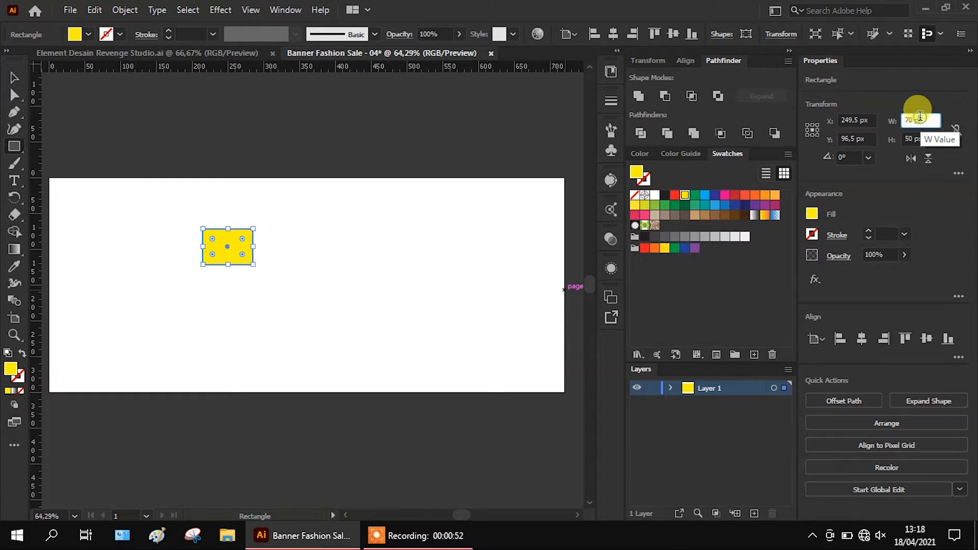
{"action": "key", "text": "ctrl+a"}
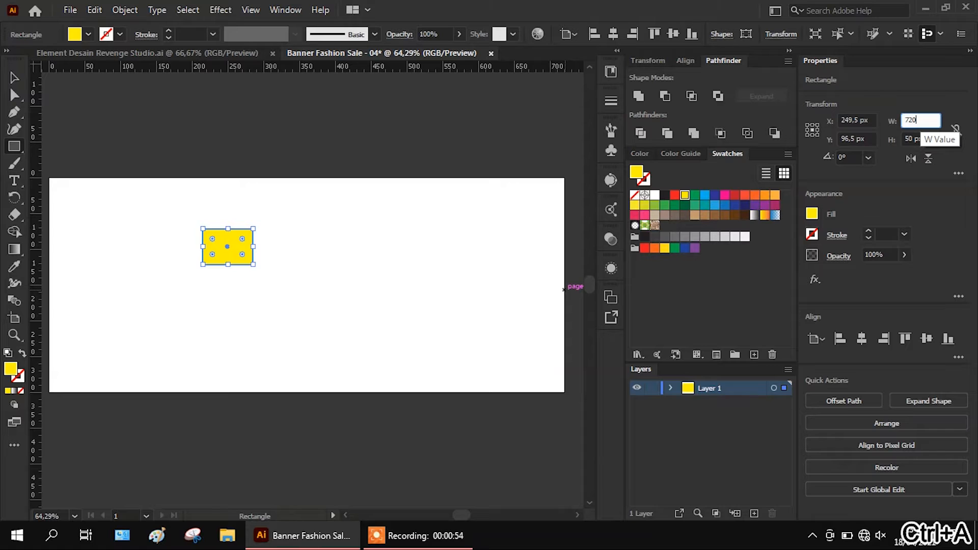
{"action": "type", "text": "720"}
{"action": "key", "text": "Return"}
{"action": "key", "text": "Tab"}
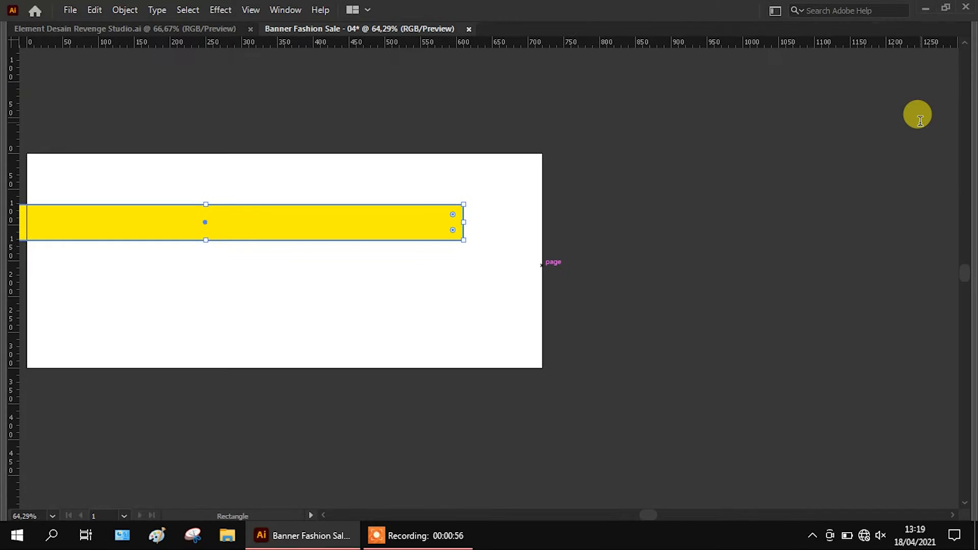
{"action": "key", "text": "Tab"}
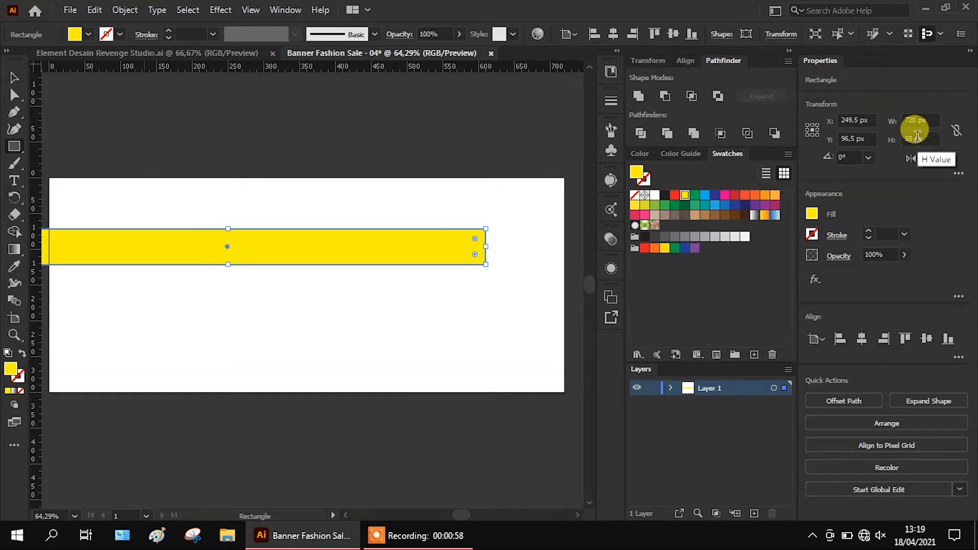
{"action": "key", "text": "ctrl+a"}
{"action": "type", "text": "3"}
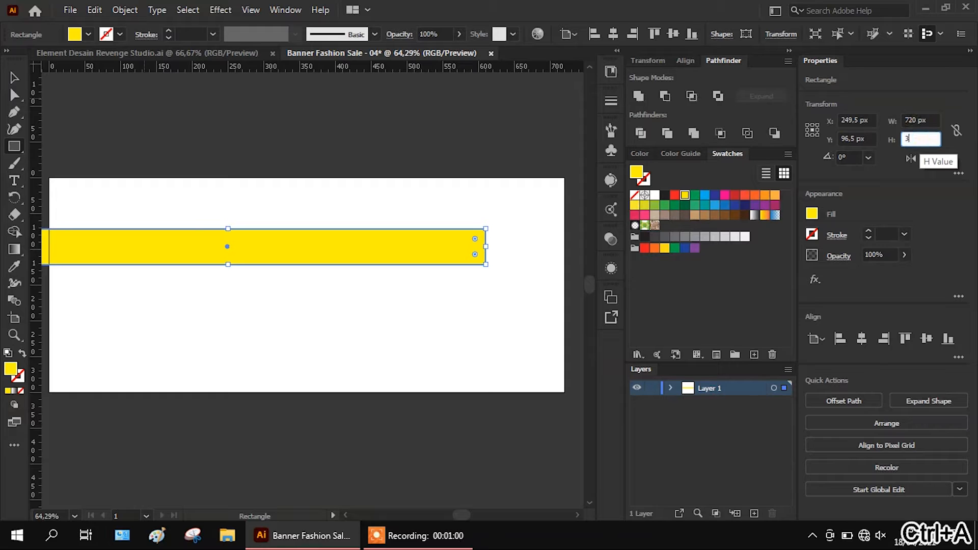
{"action": "type", "text": "00"}
{"action": "key", "text": "Return"}
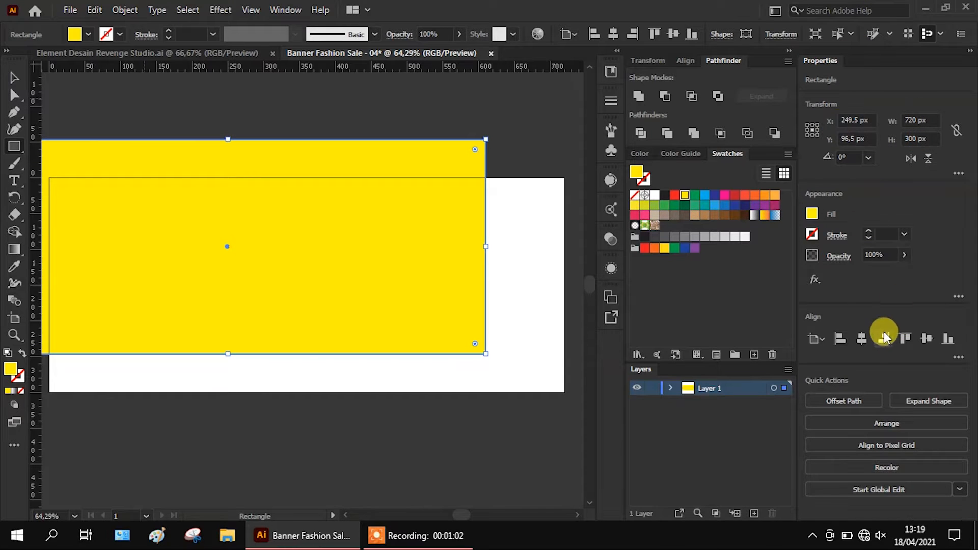
Centre the yellow rectangle horizontally and vertically on the artboard, then deselect it
{"action": "left_click", "coordinate": [861, 338]}
{"action": "left_click", "coordinate": [926, 339]}
{"action": "left_click", "coordinate": [14, 78]}
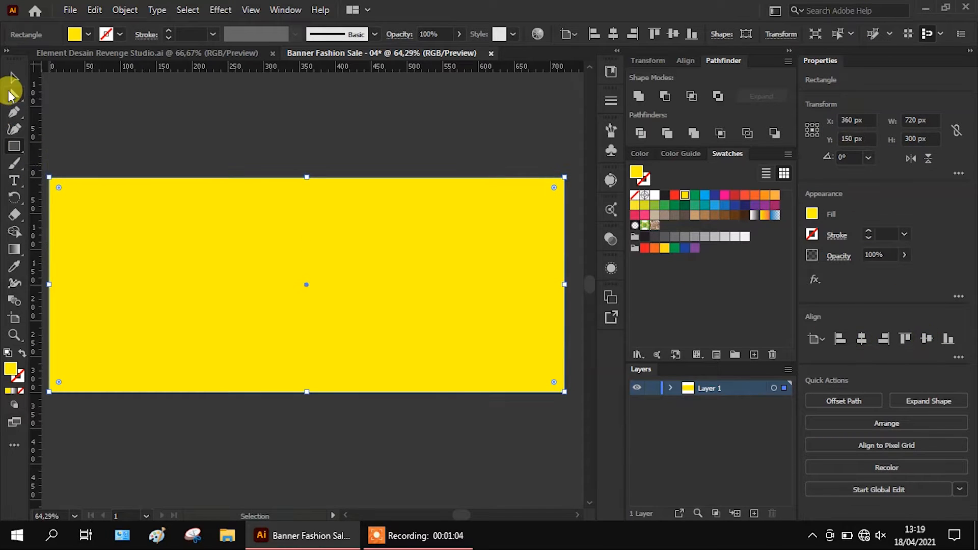
{"action": "left_click", "coordinate": [171, 121]}
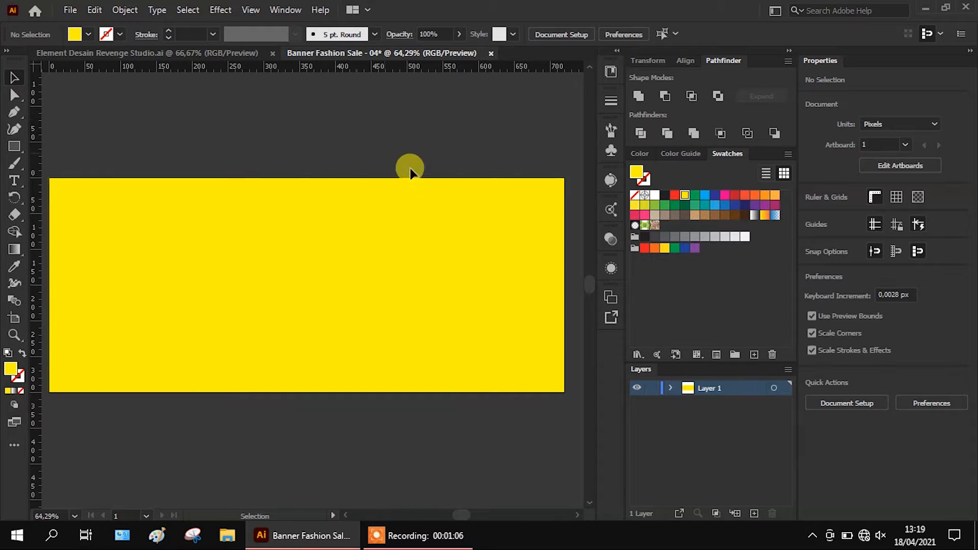
Add a new layer and draw a closed Pen shape on the artboard's left side, about 253 px wide at the top and 149 px at the bottom
{"action": "left_click", "coordinate": [754, 513]}
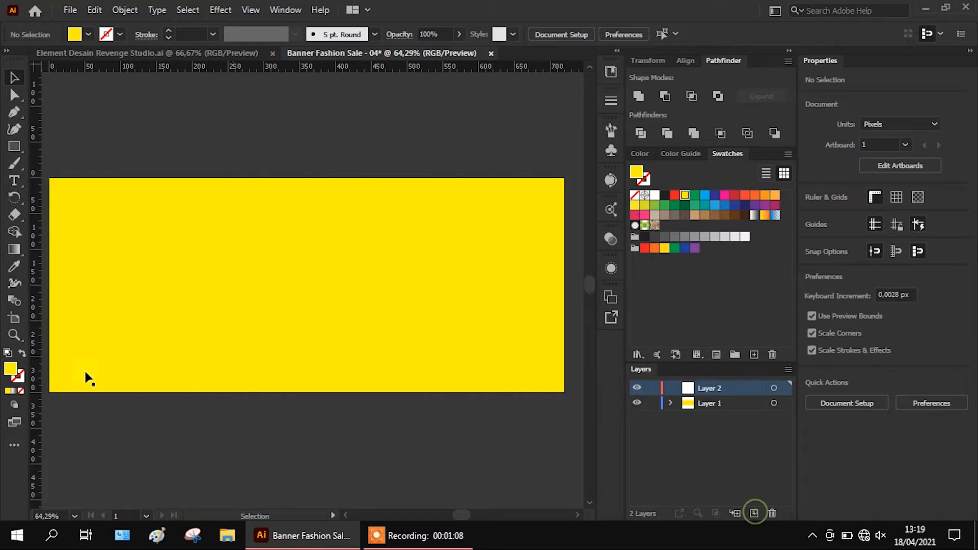
{"action": "left_click", "coordinate": [14, 148]}
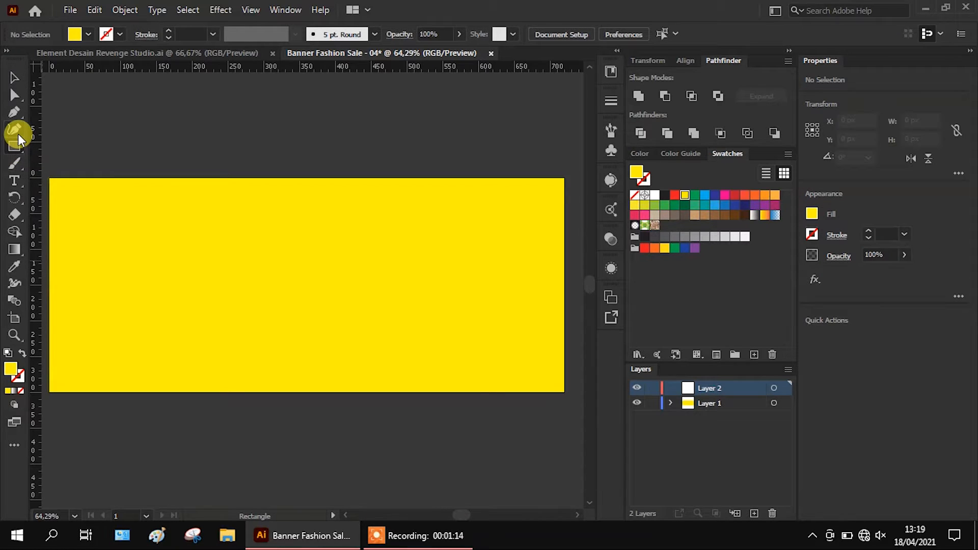
{"action": "key", "text": "v"}
{"action": "left_click", "coordinate": [47, 178]}
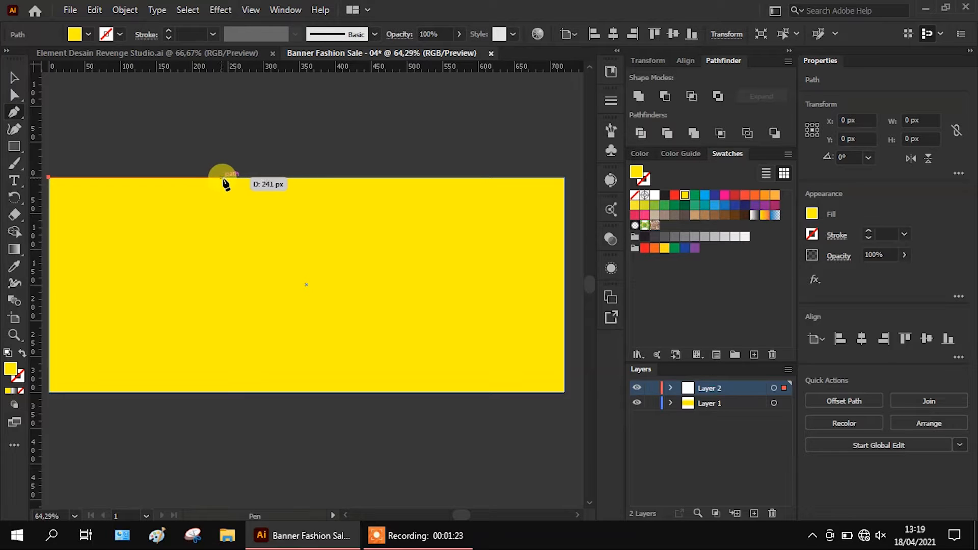
{"action": "left_click", "coordinate": [229, 178]}
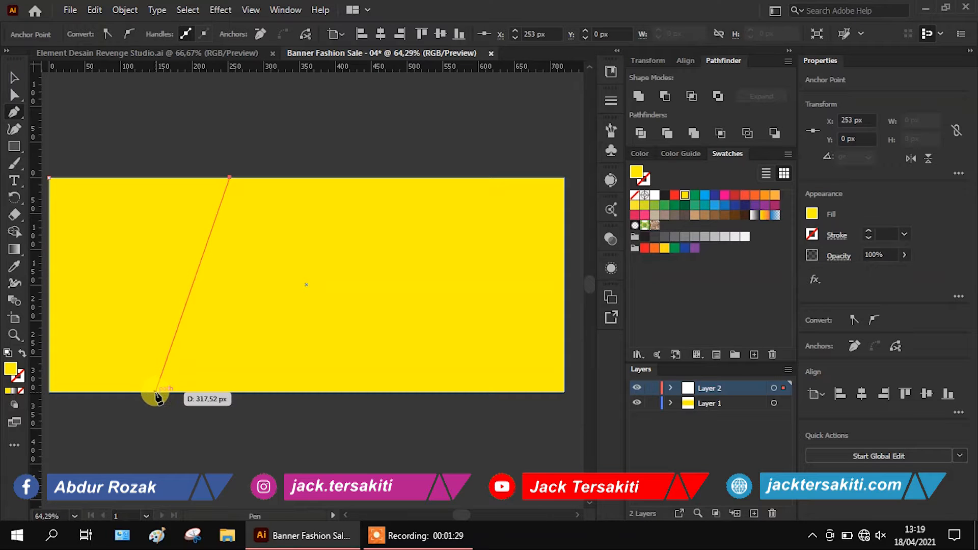
{"action": "left_click", "coordinate": [155, 393]}
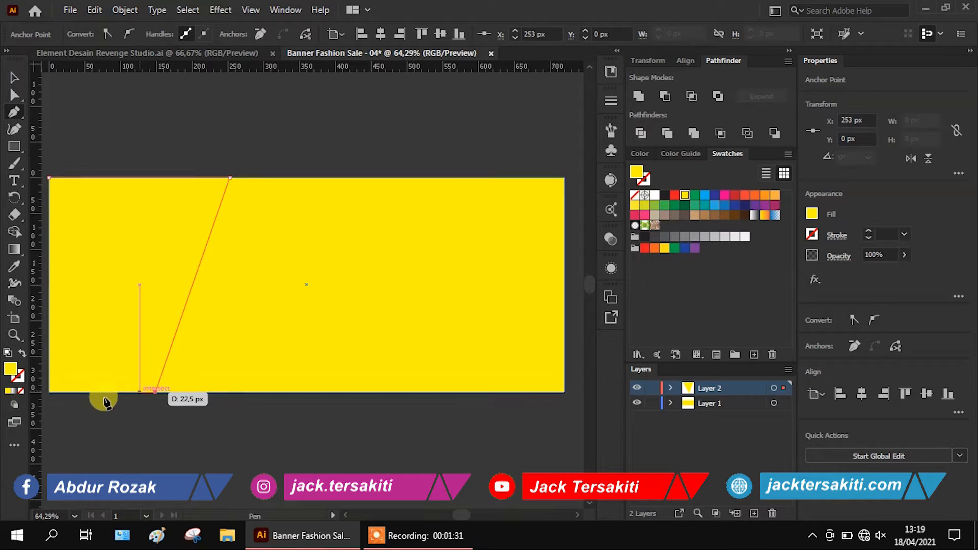
{"action": "left_click", "coordinate": [49, 393]}
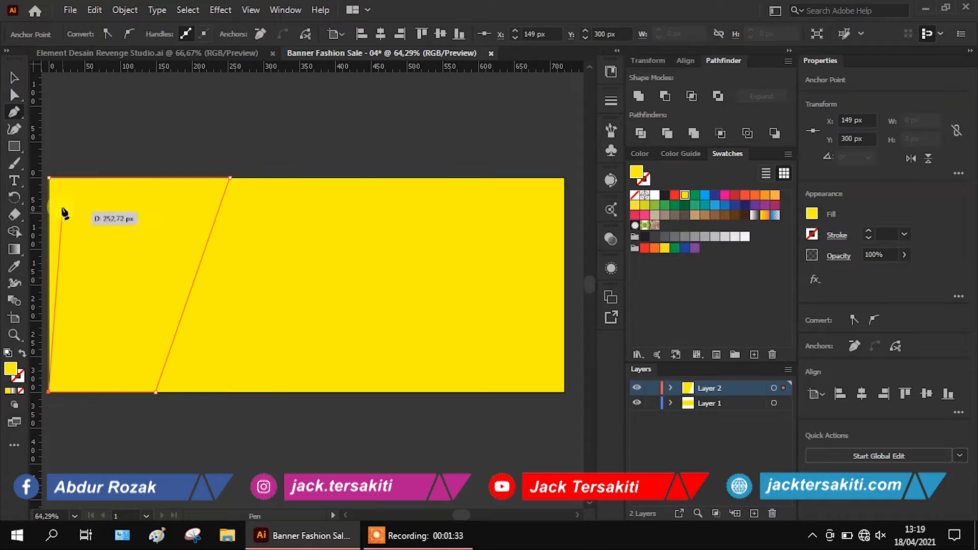
{"action": "left_click", "coordinate": [48, 178]}
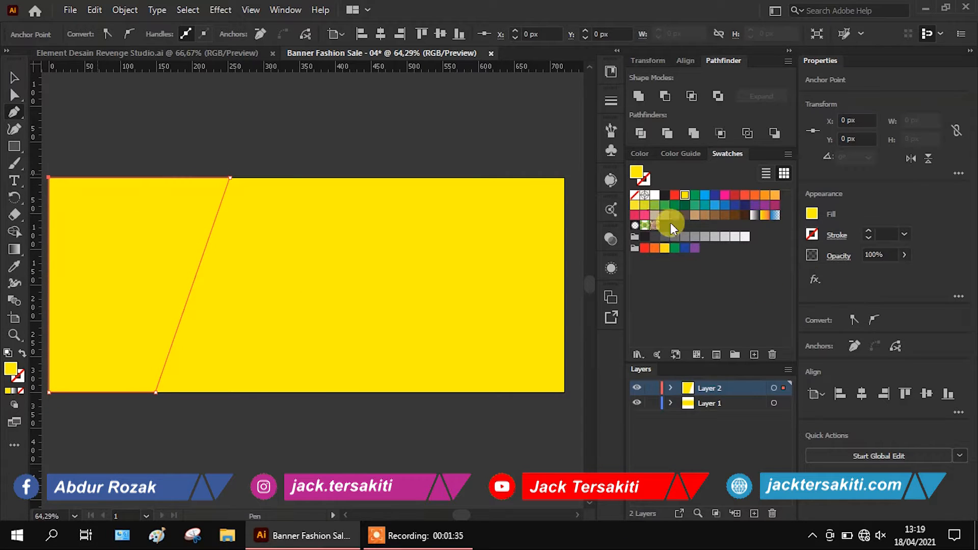
Fill the slanted left shape with white and widen it to about 269 px
{"action": "left_click", "coordinate": [655, 195]}
{"action": "left_click", "coordinate": [13, 76]}
{"action": "left_click", "coordinate": [286, 117]}
{"action": "left_click", "coordinate": [139, 258]}
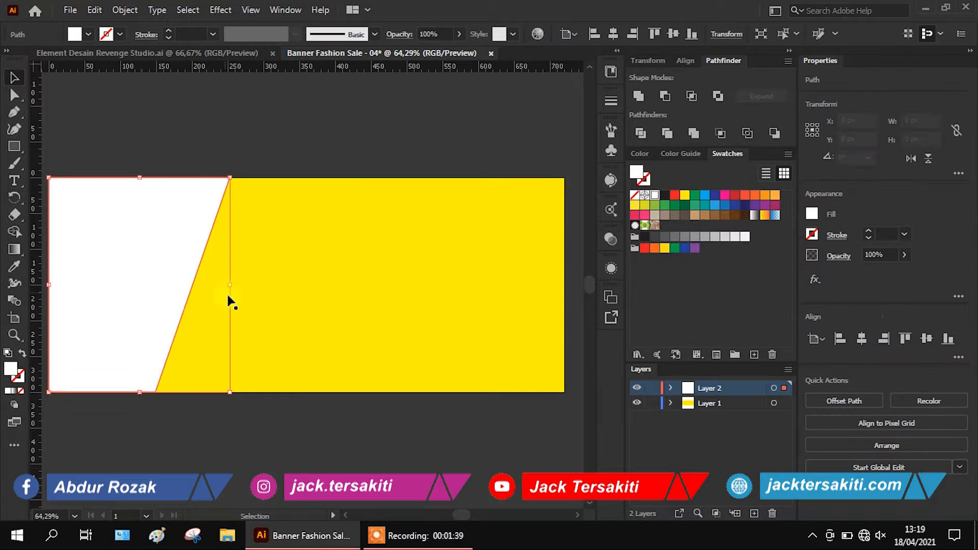
{"action": "left_click_drag", "start_coordinate": [235, 286], "coordinate": [241, 285]}
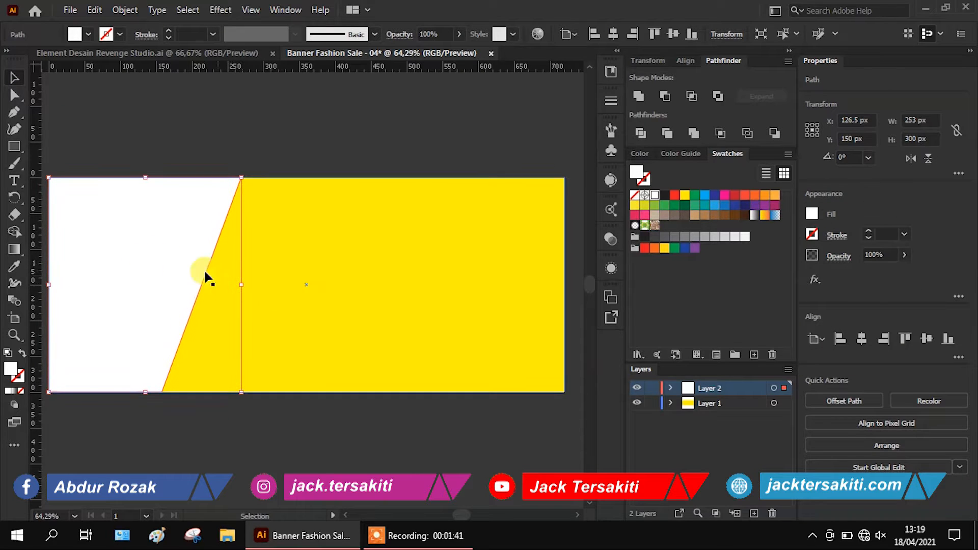
Duplicate the white slanted shape, flip the copy horizontally and vertically, and align it to the artboard's right edge
{"action": "left_click_drag", "start_coordinate": [145, 262], "coordinate": [248, 265]}
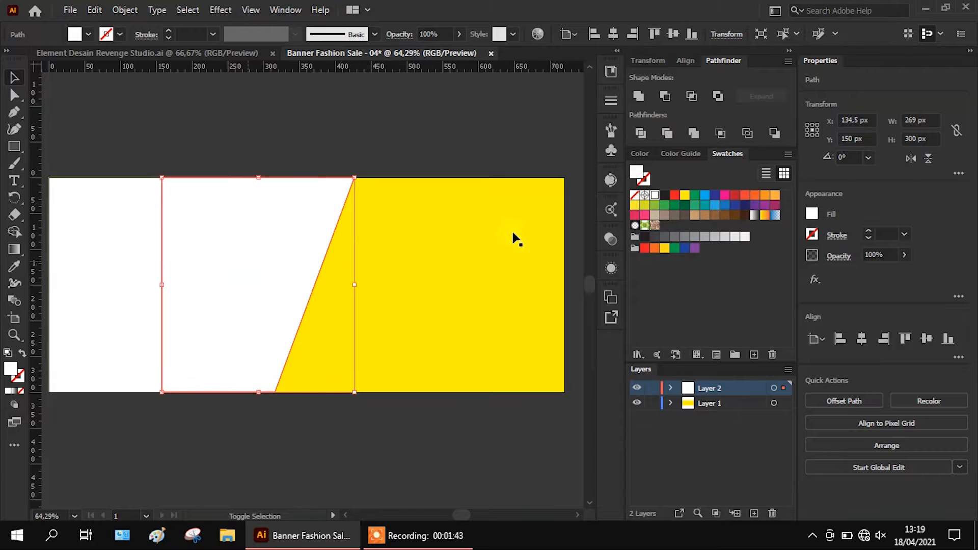
{"action": "left_click", "coordinate": [911, 160]}
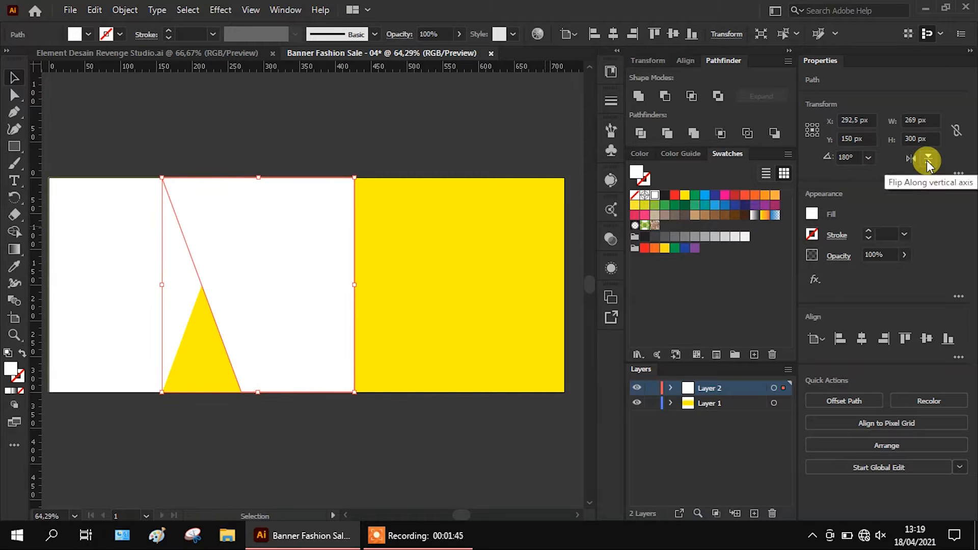
{"action": "left_click", "coordinate": [927, 159]}
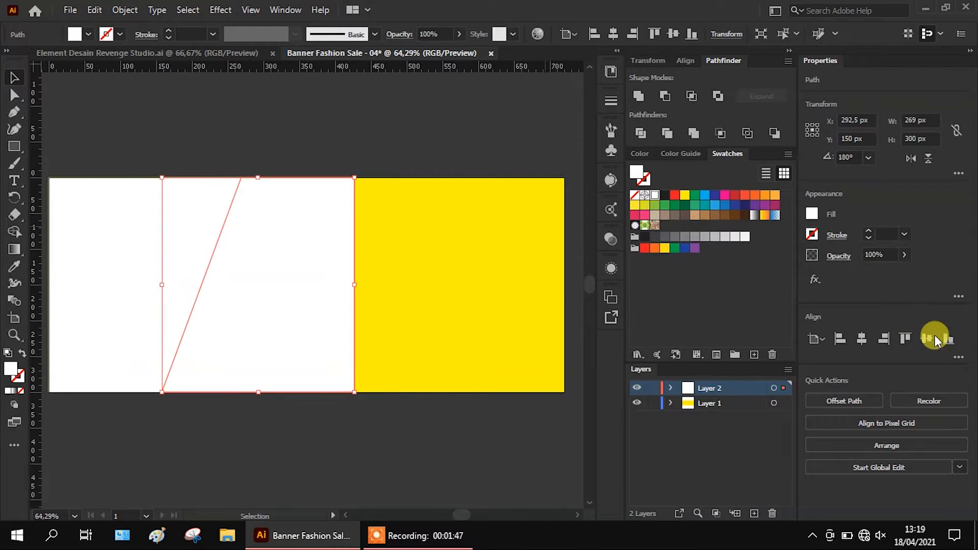
{"action": "left_click", "coordinate": [885, 339]}
{"action": "left_click", "coordinate": [409, 119]}
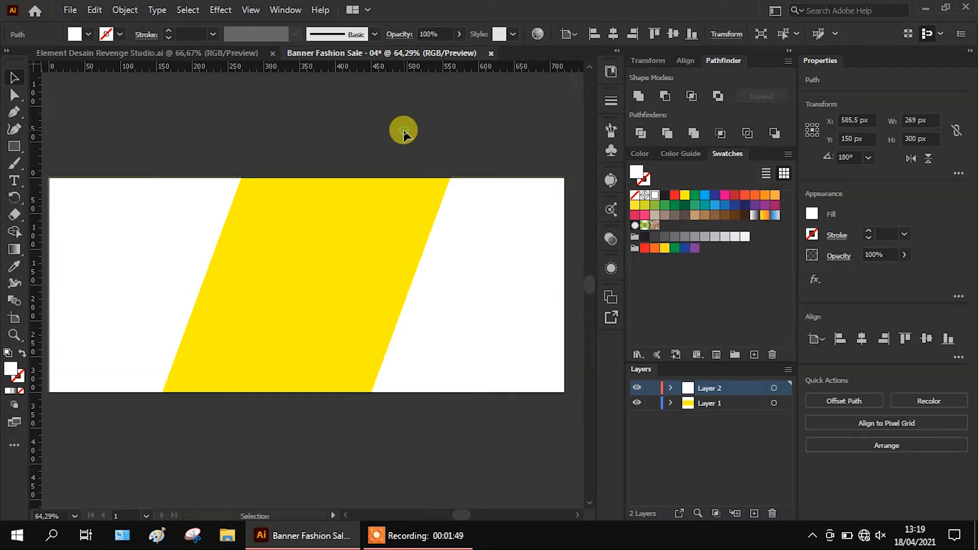
Delete the right white slanted shape and narrow the left one from its inner edge to about 214 px wide
{"action": "left_click", "coordinate": [496, 268]}
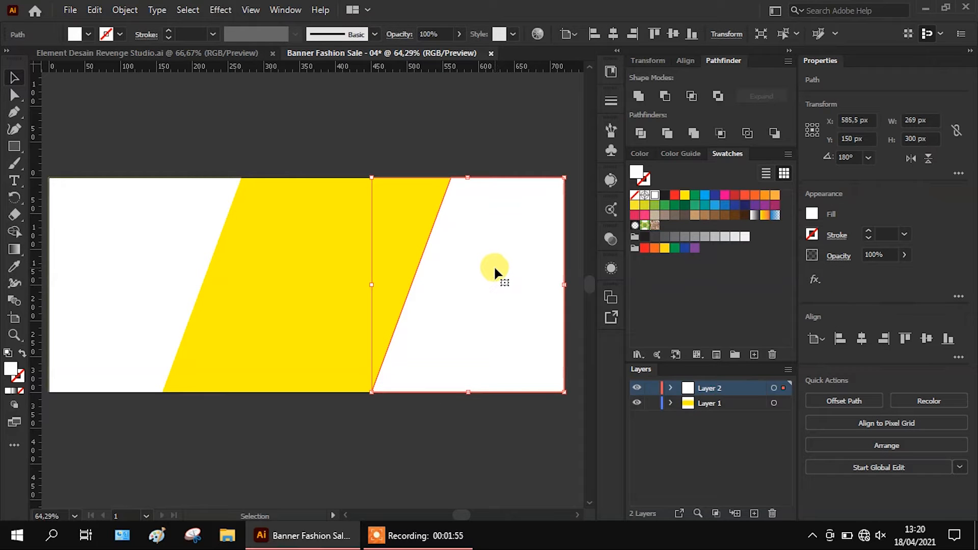
{"action": "key", "text": "Delete"}
{"action": "left_click", "coordinate": [158, 276]}
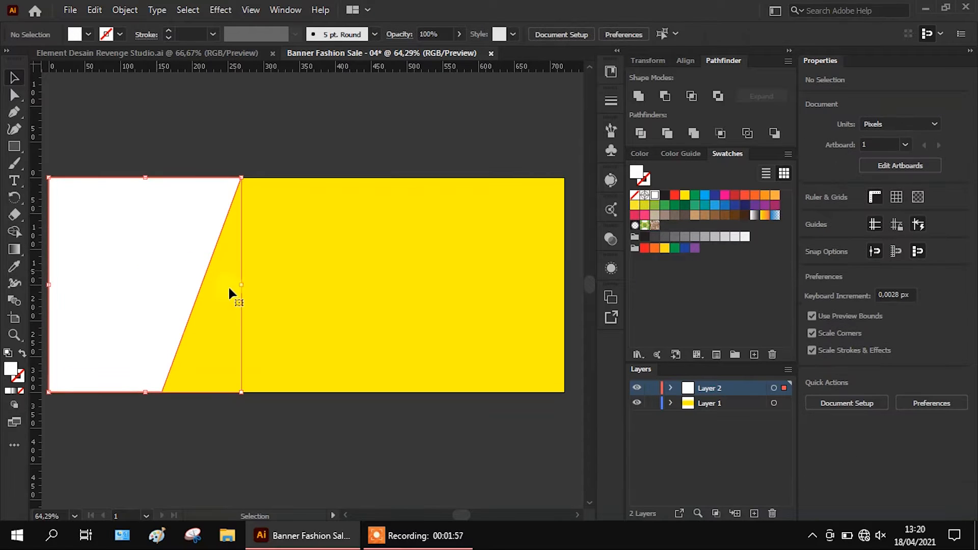
{"action": "left_click_drag", "start_coordinate": [242, 285], "coordinate": [202, 285]}
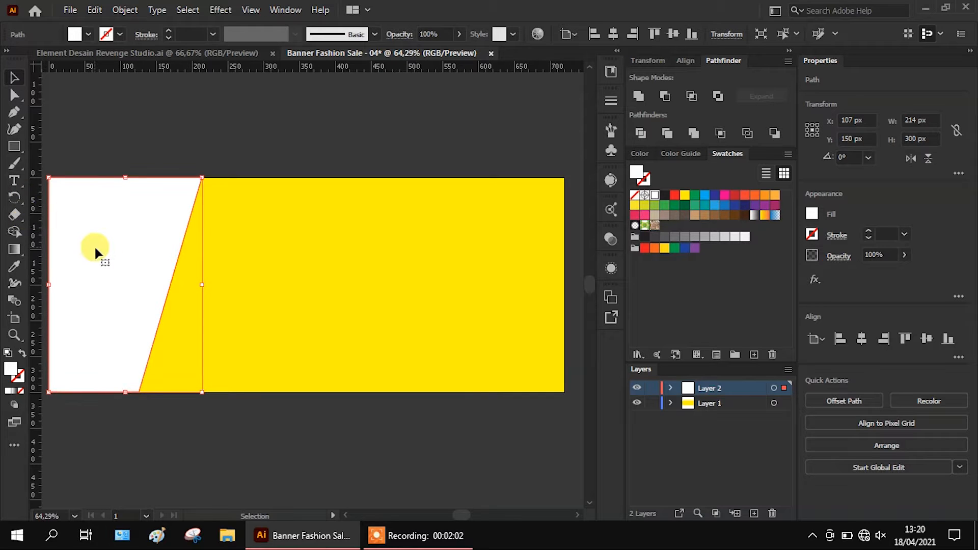
Duplicate the narrowed white shape at the artboard's right edge, flip the copy vertically and horizontally, and deselect it
{"action": "left_click_drag", "start_coordinate": [89, 255], "coordinate": [451, 261]}
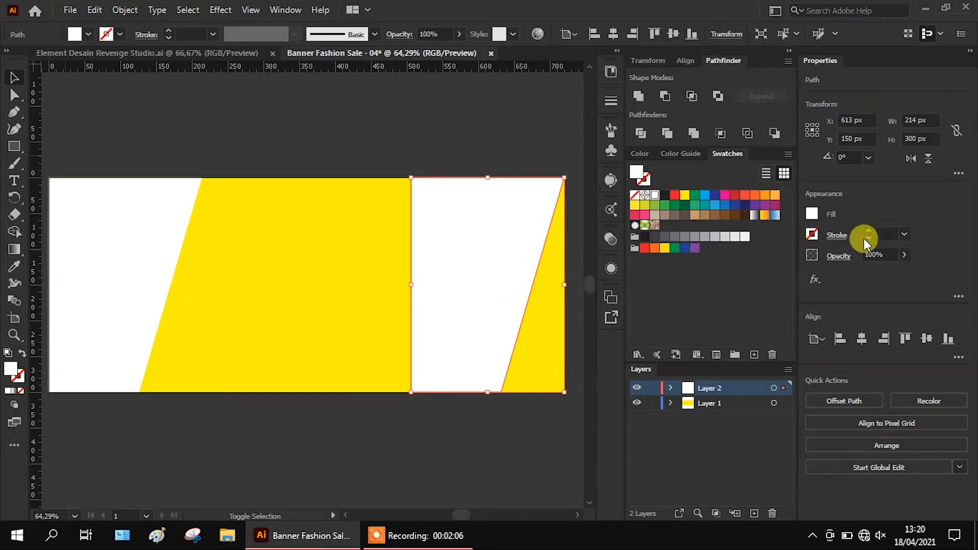
{"action": "left_click", "coordinate": [929, 158]}
{"action": "left_click", "coordinate": [910, 158]}
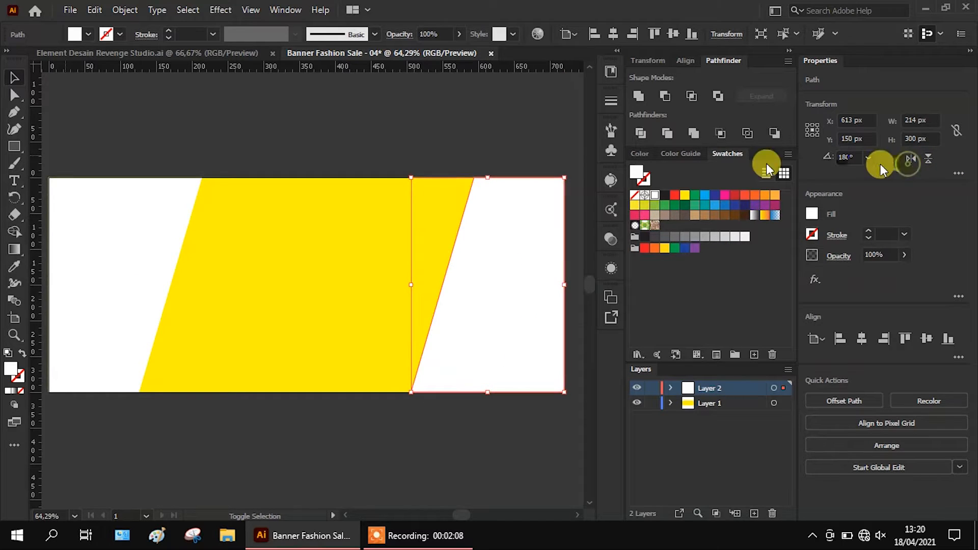
{"action": "left_click", "coordinate": [372, 138]}
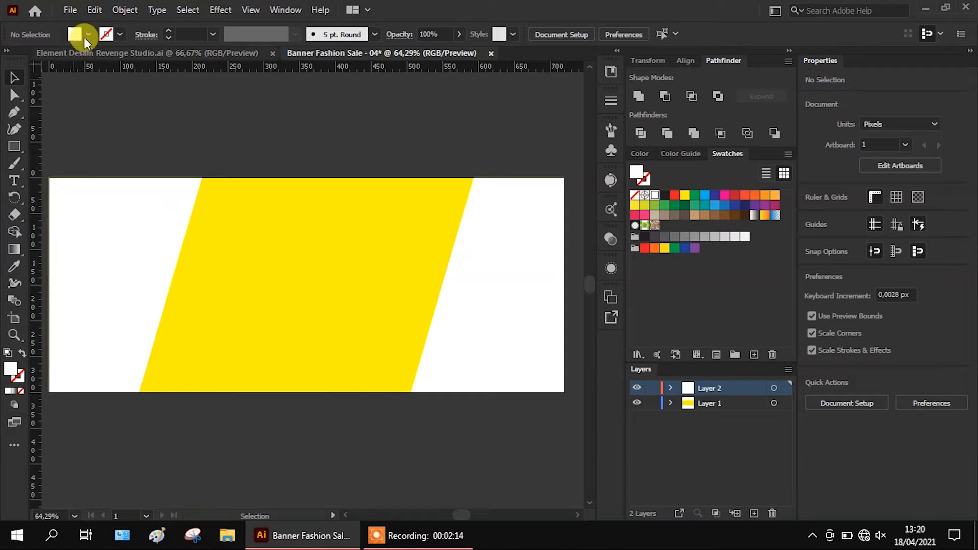
Place the linked People-folder photo of the curly-haired woman in a white coat over the banner's right end, about 227 px wide
{"action": "left_click", "coordinate": [70, 11]}
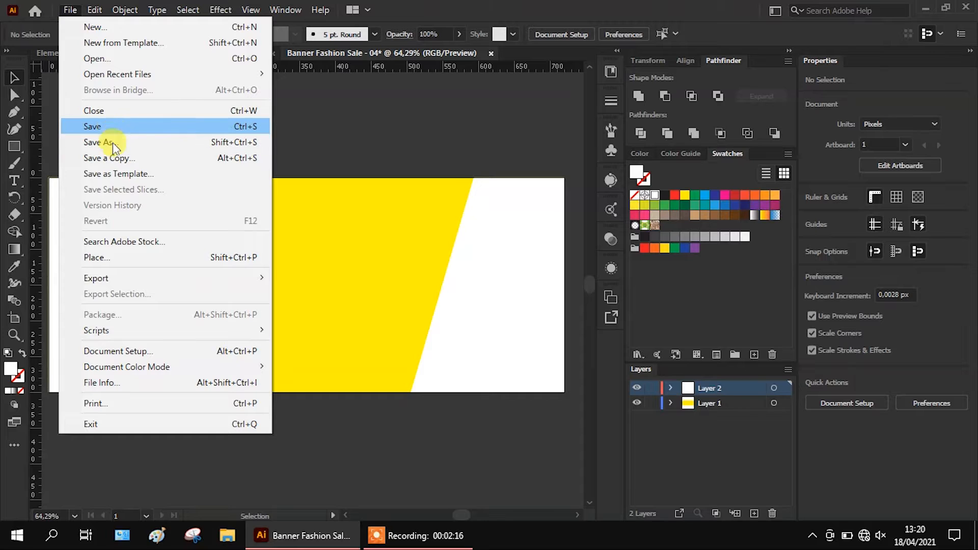
{"action": "left_click", "coordinate": [122, 256]}
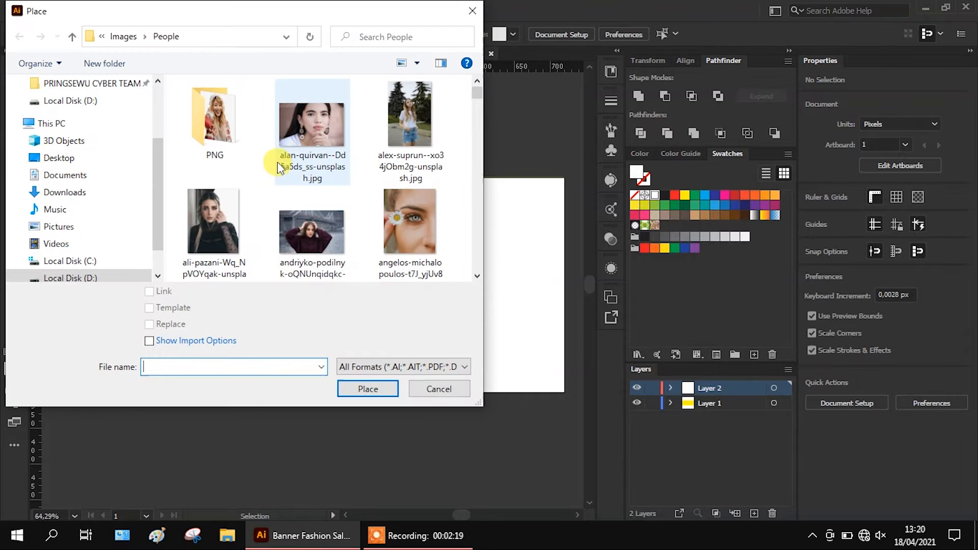
{"action": "scroll", "coordinate": [288, 219], "scroll_direction": "down", "scroll_amount": 2}
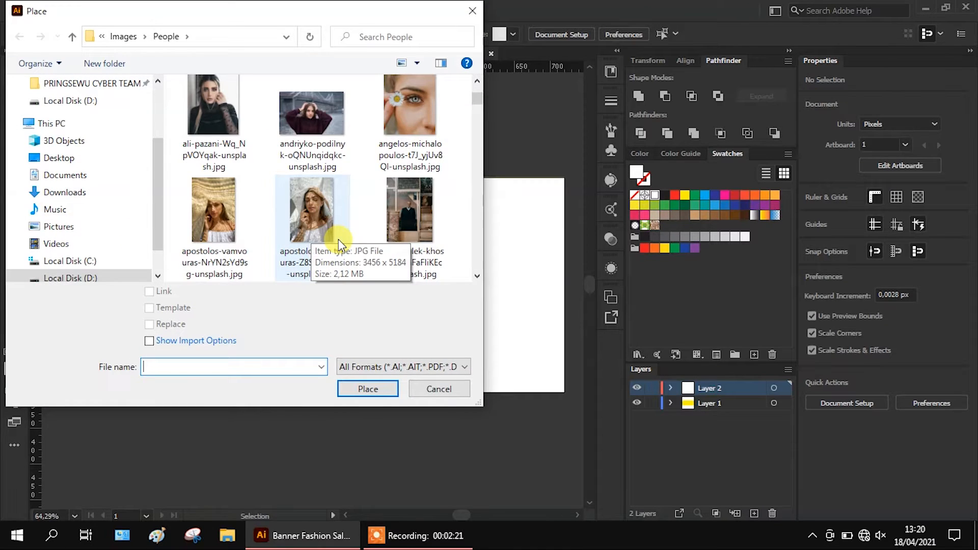
{"action": "scroll", "coordinate": [338, 239], "scroll_direction": "down", "scroll_amount": 2}
{"action": "scroll", "coordinate": [392, 230], "scroll_direction": "down", "scroll_amount": 2}
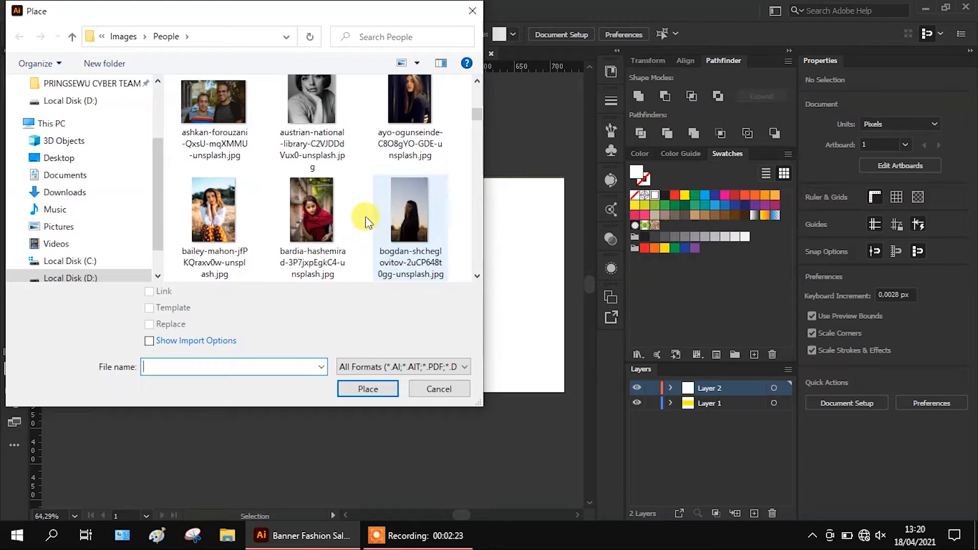
{"action": "scroll", "coordinate": [389, 243], "scroll_direction": "down", "scroll_amount": 3}
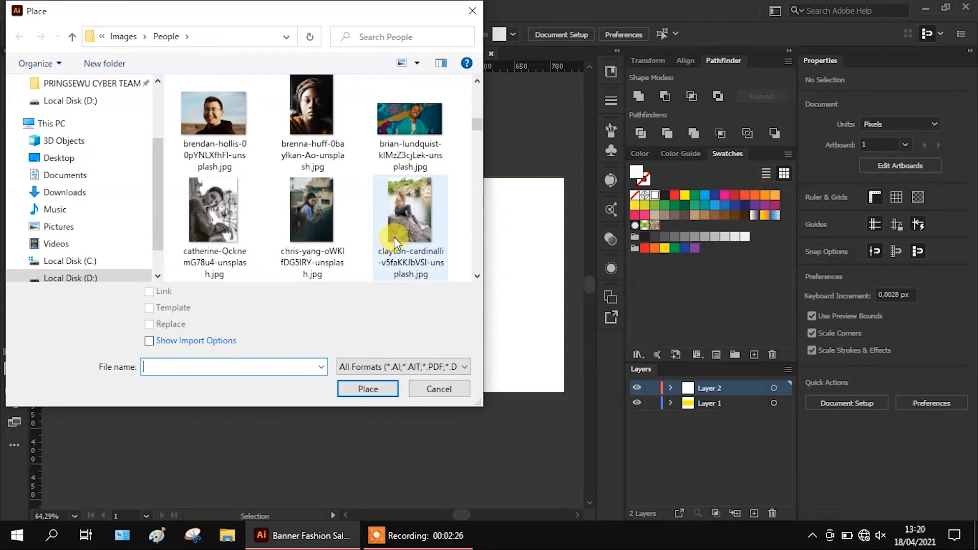
{"action": "scroll", "coordinate": [394, 238], "scroll_direction": "down", "scroll_amount": 3}
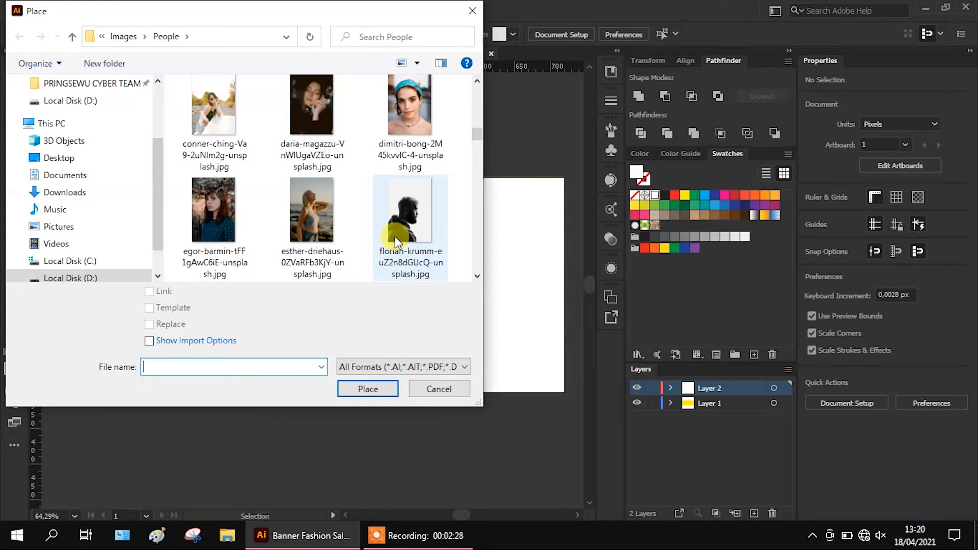
{"action": "scroll", "coordinate": [383, 215], "scroll_direction": "down", "scroll_amount": 3}
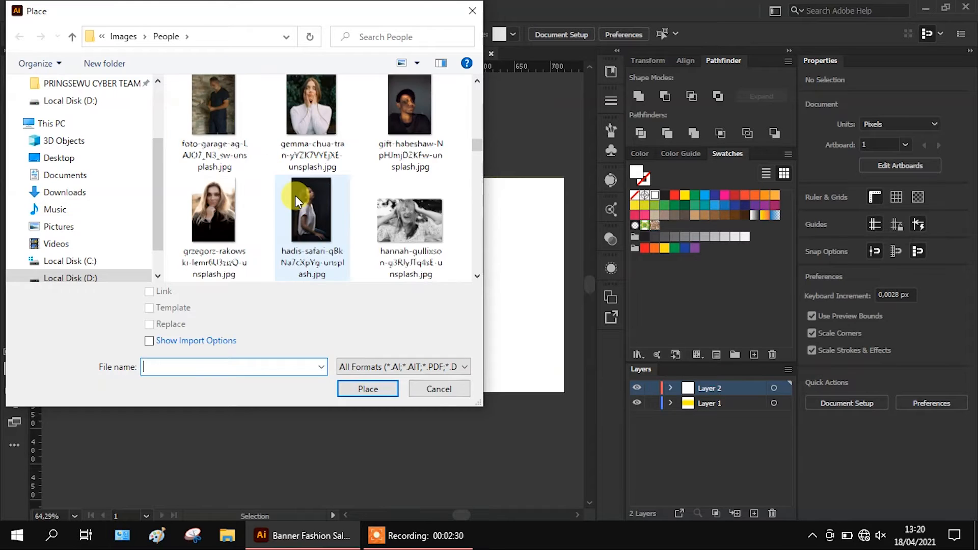
{"action": "scroll", "coordinate": [374, 217], "scroll_direction": "down", "scroll_amount": 2}
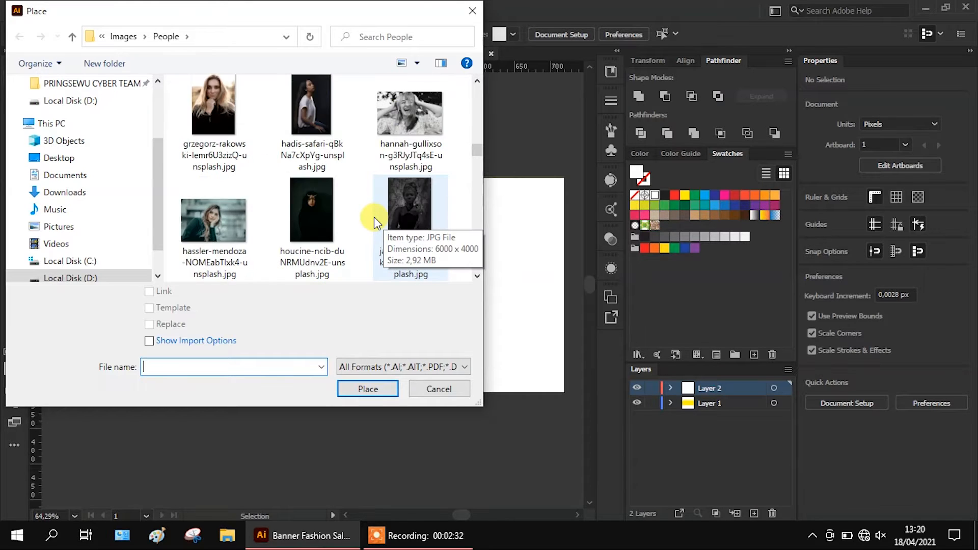
{"action": "scroll", "coordinate": [373, 217], "scroll_direction": "down", "scroll_amount": 2}
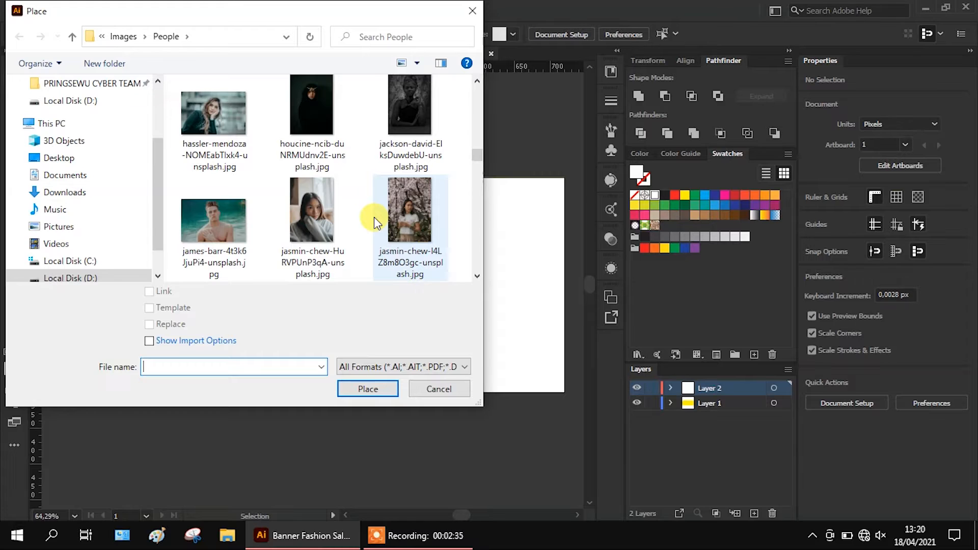
{"action": "scroll", "coordinate": [374, 217], "scroll_direction": "down", "scroll_amount": 2}
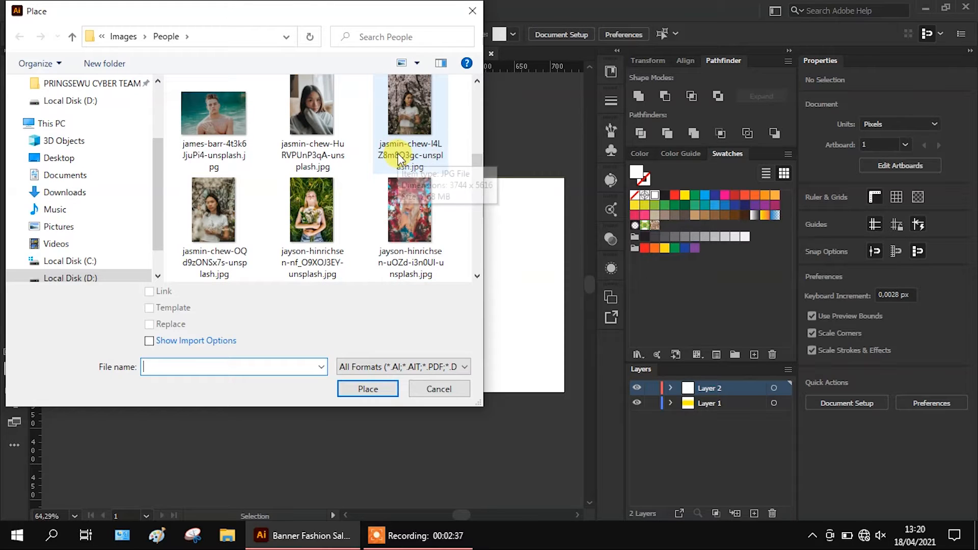
{"action": "left_click", "coordinate": [413, 234]}
{"action": "left_click", "coordinate": [213, 238]}
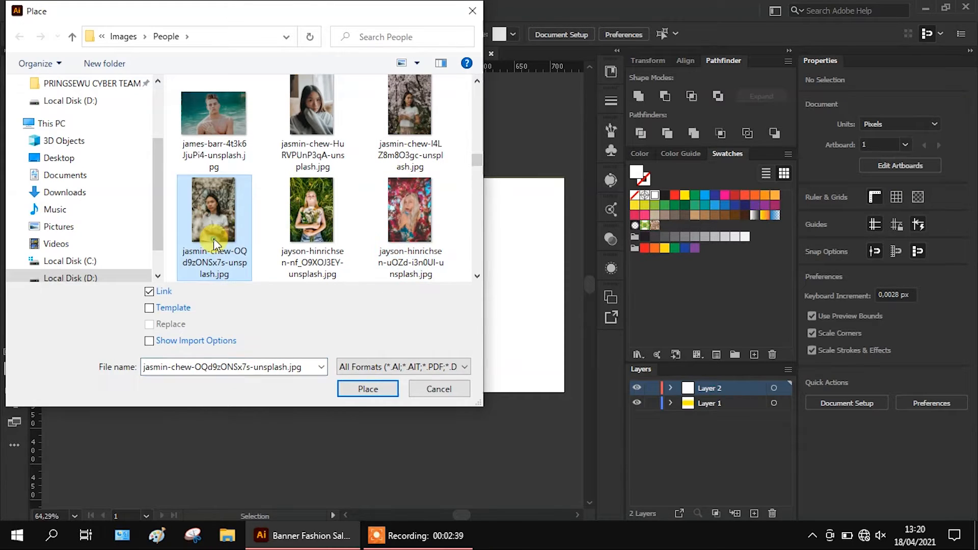
{"action": "scroll", "coordinate": [376, 244], "scroll_direction": "down", "scroll_amount": 2}
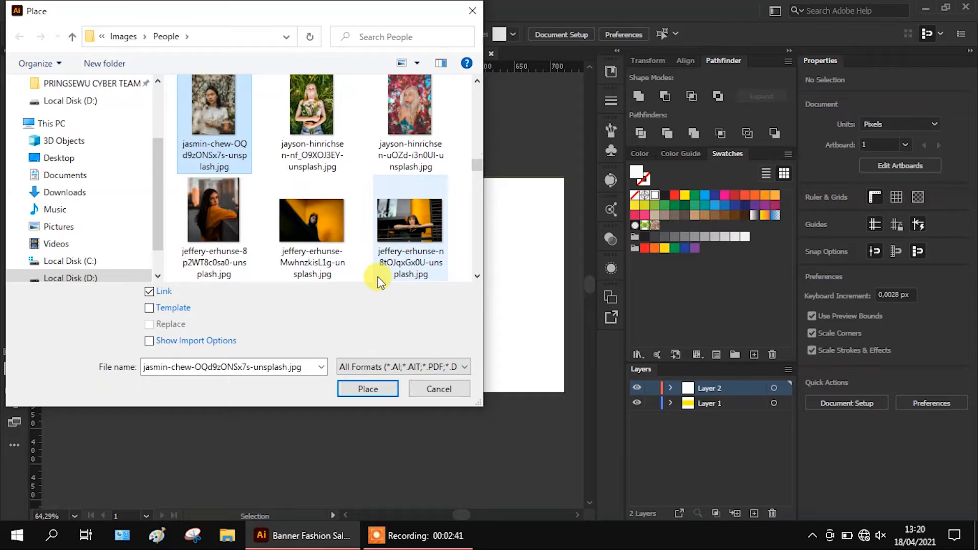
{"action": "scroll", "coordinate": [378, 277], "scroll_direction": "down", "scroll_amount": 2}
{"action": "left_click", "coordinate": [326, 261]}
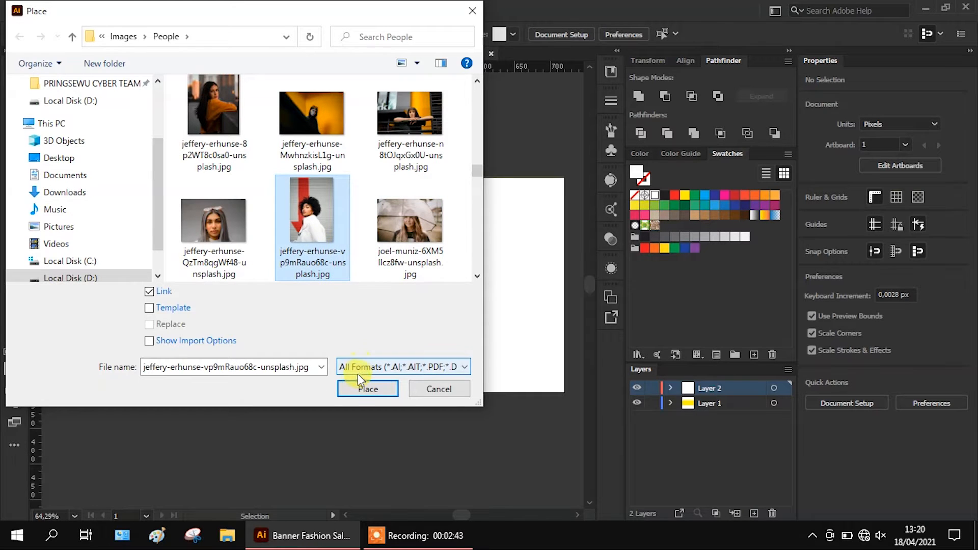
{"action": "left_click", "coordinate": [356, 389]}
{"action": "left_click_drag", "start_coordinate": [416, 159], "coordinate": [576, 446]}
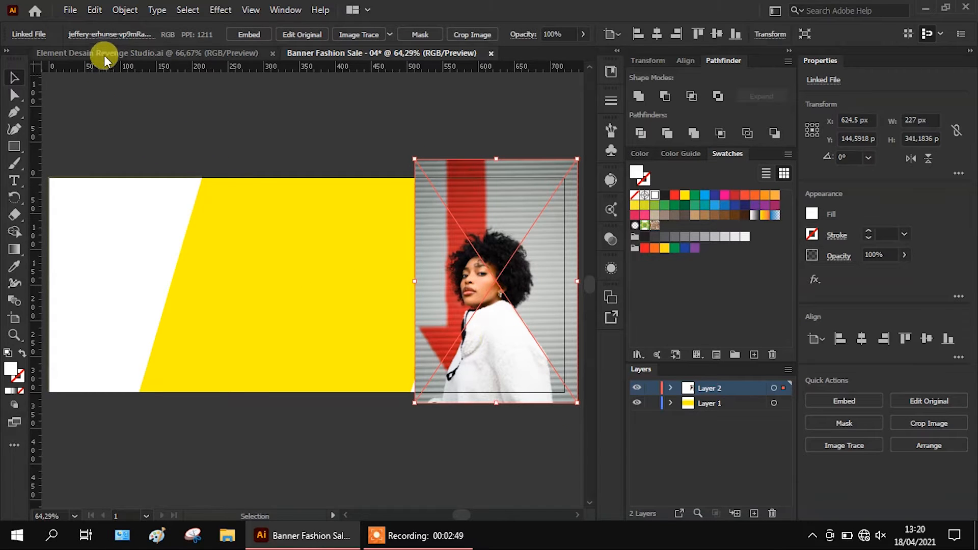
Place the linked photo sincerely-media-T-q2QLhRFnY-unsplash.jpg over the banner's left end, about 229 px wide, and deselect it
{"action": "left_click", "coordinate": [76, 11]}
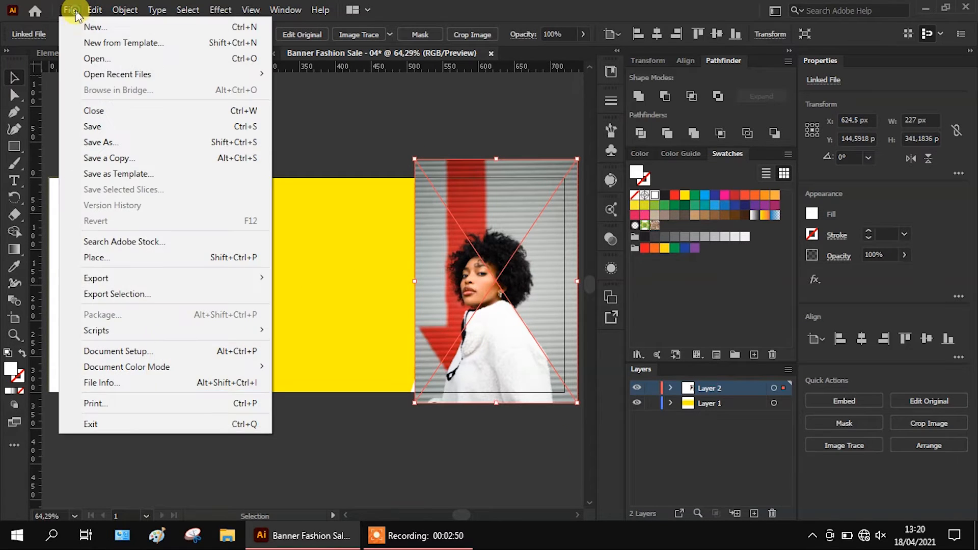
{"action": "left_click", "coordinate": [120, 255]}
{"action": "scroll", "coordinate": [397, 229], "scroll_direction": "down", "scroll_amount": 1}
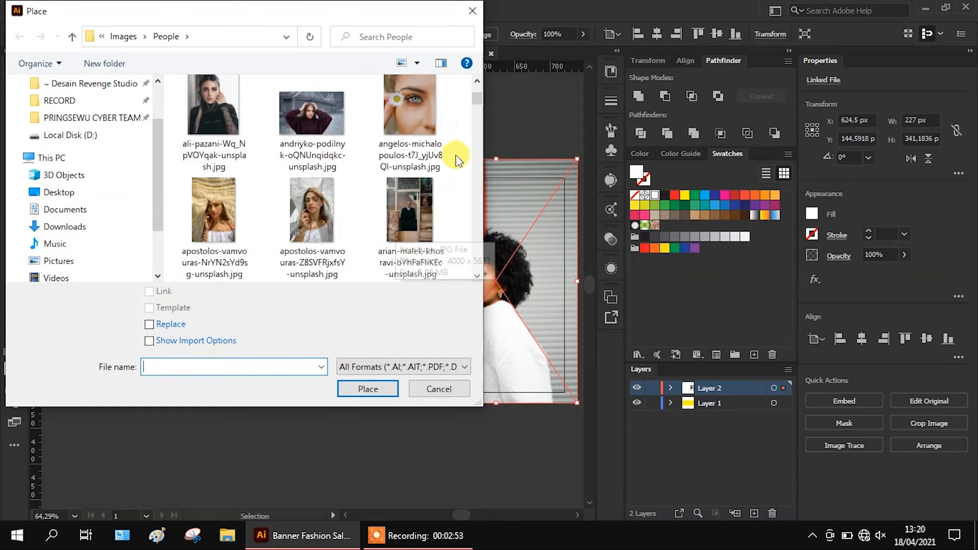
{"action": "left_click_drag", "start_coordinate": [476, 102], "coordinate": [473, 224]}
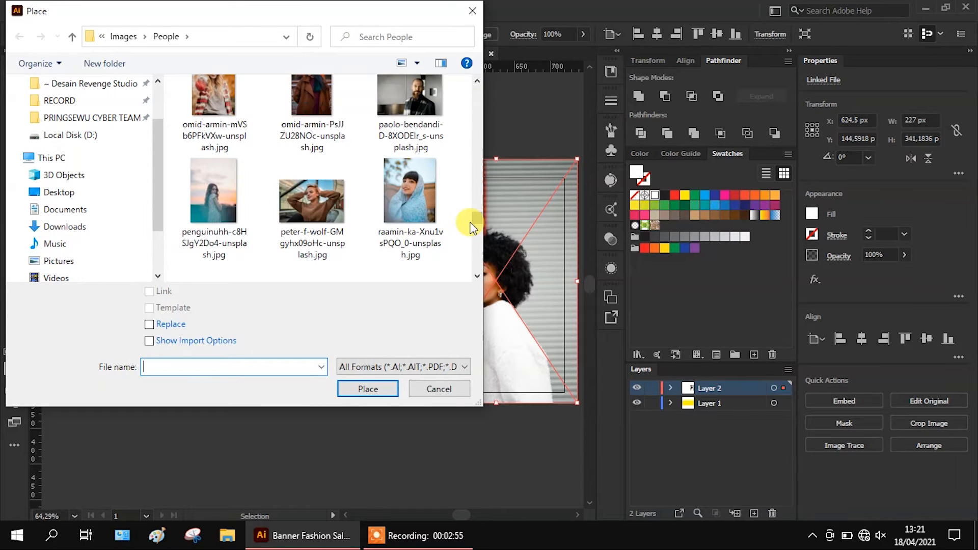
{"action": "scroll", "coordinate": [407, 219], "scroll_direction": "down", "scroll_amount": 1}
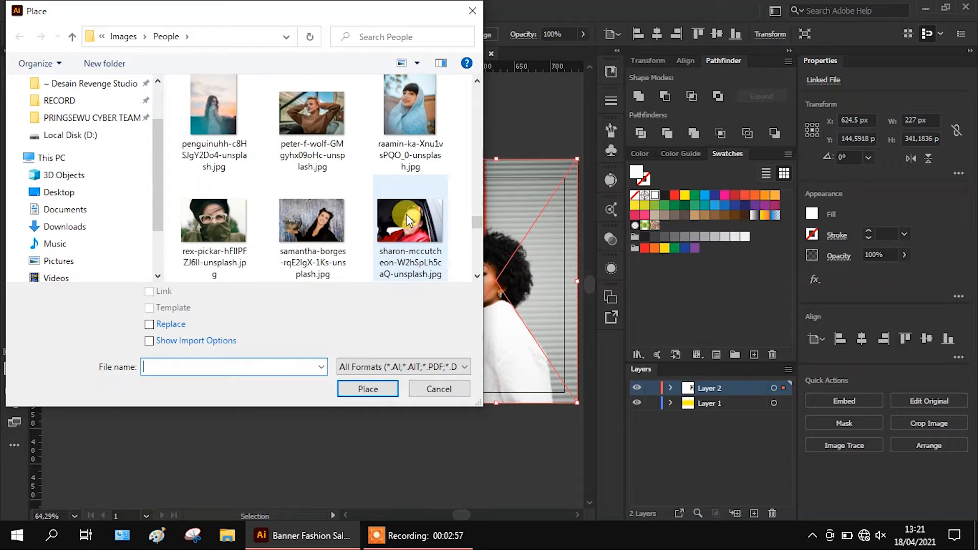
{"action": "scroll", "coordinate": [407, 216], "scroll_direction": "down", "scroll_amount": 2}
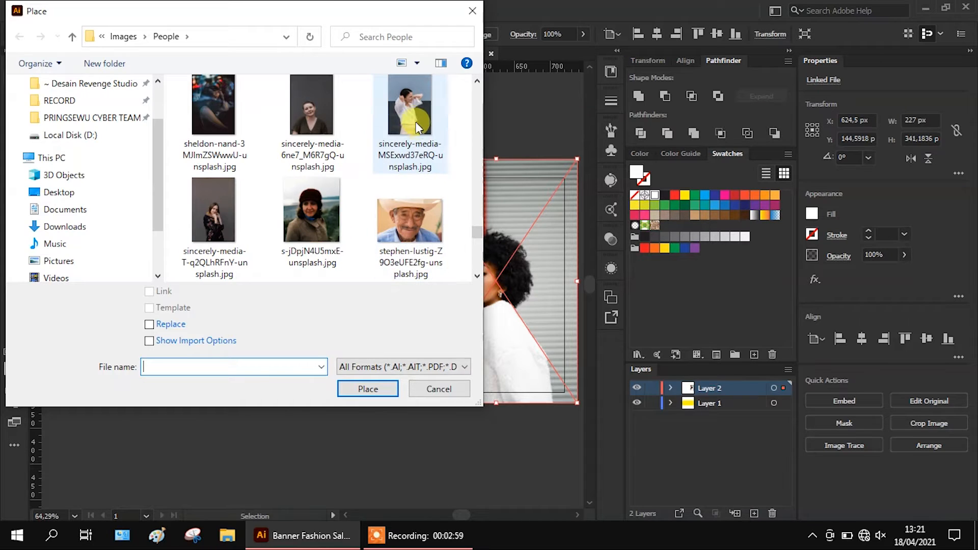
{"action": "left_click", "coordinate": [221, 219]}
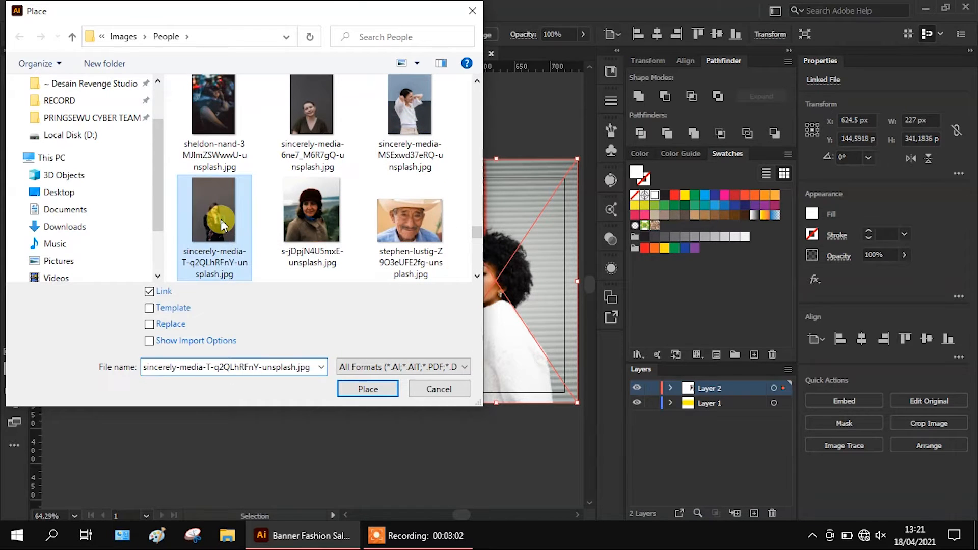
{"action": "left_click", "coordinate": [366, 390]}
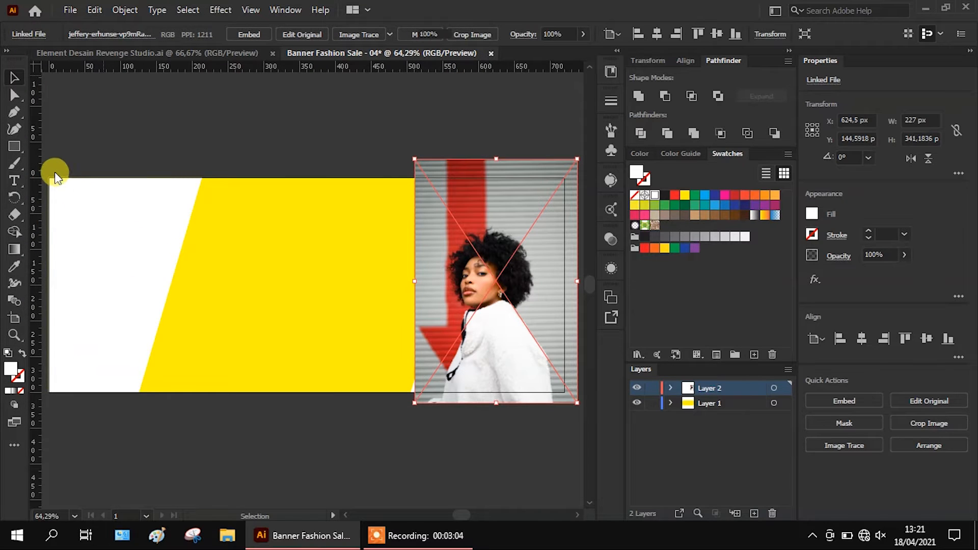
{"action": "left_click_drag", "start_coordinate": [49, 170], "coordinate": [210, 429]}
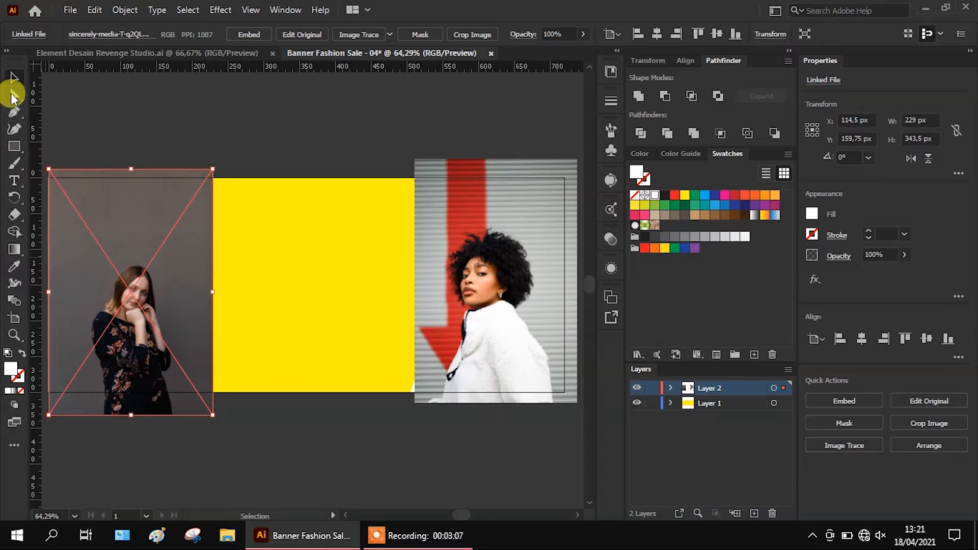
{"action": "left_click", "coordinate": [233, 134]}
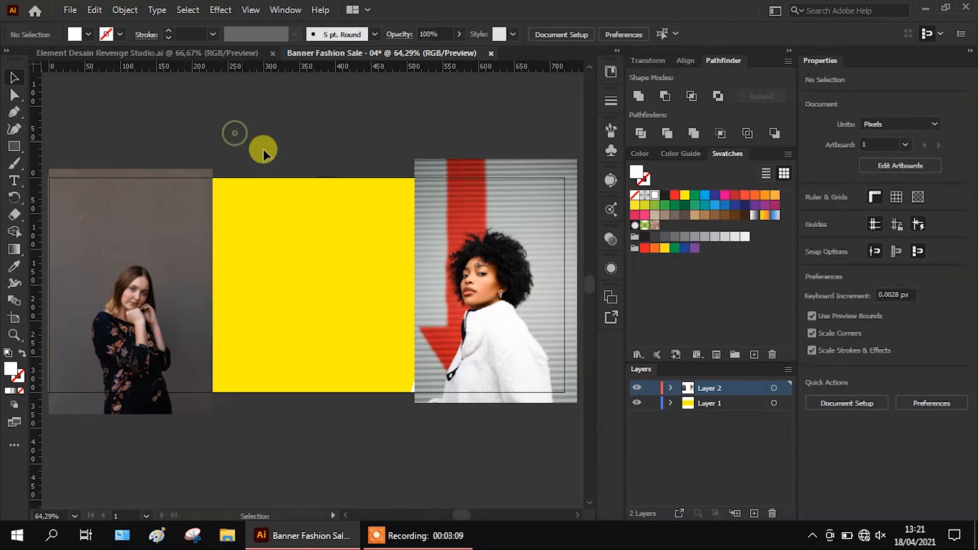
Send both placed photos to the back of their layer, behind the white slanted shapes
{"action": "left_click", "coordinate": [151, 260]}
{"action": "left_click", "coordinate": [460, 263], "text": "shift"}
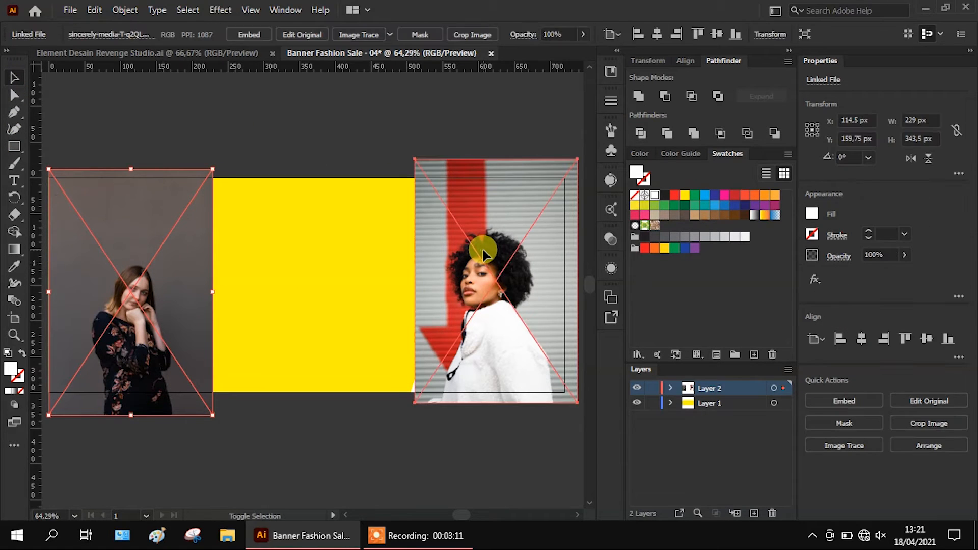
{"action": "right_click", "coordinate": [483, 250]}
{"action": "mouse_move", "coordinate": [556, 354]}
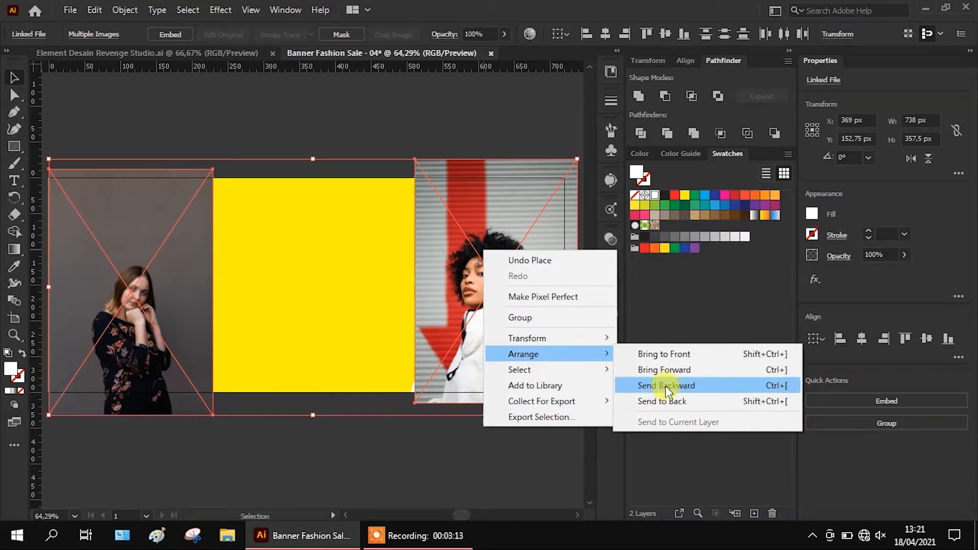
{"action": "left_click", "coordinate": [663, 401]}
{"action": "left_click", "coordinate": [427, 97]}
Enlarge the left photo proportionally to about 304 px wide and shift it upward behind the left white shape
{"action": "scroll", "coordinate": [343, 286], "scroll_direction": "down", "scroll_amount": 1}
{"action": "left_click", "coordinate": [221, 314]}
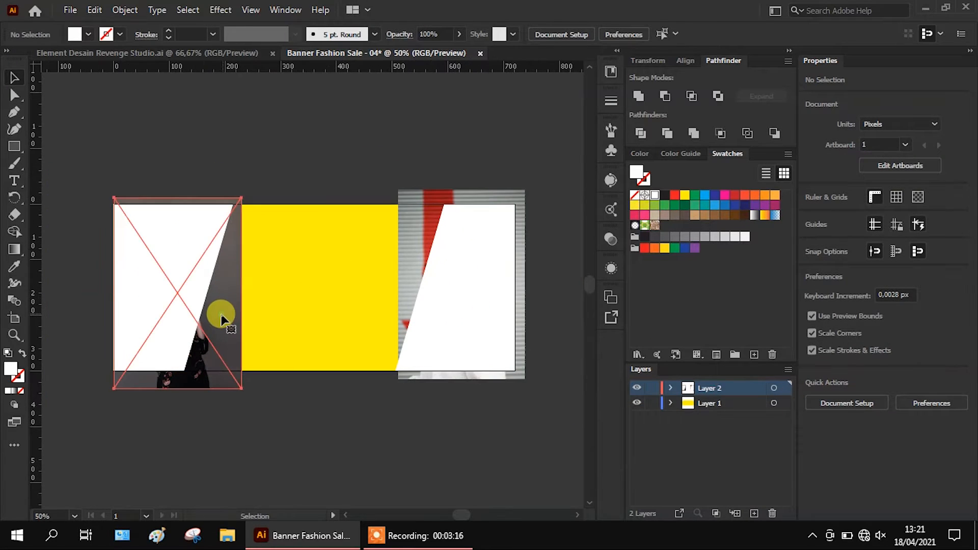
{"action": "left_click_drag", "start_coordinate": [107, 190], "coordinate": [57, 146]}
{"action": "left_click_drag", "start_coordinate": [173, 172], "coordinate": [173, 164]}
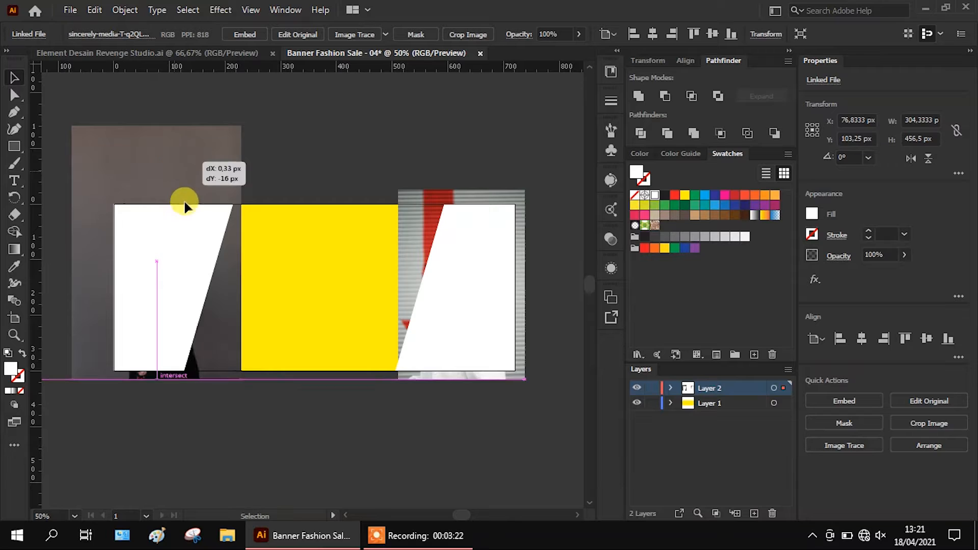
Make a clipping mask from the left white slanted shape and the photo behind it, then deselect
{"action": "right_click", "coordinate": [194, 234]}
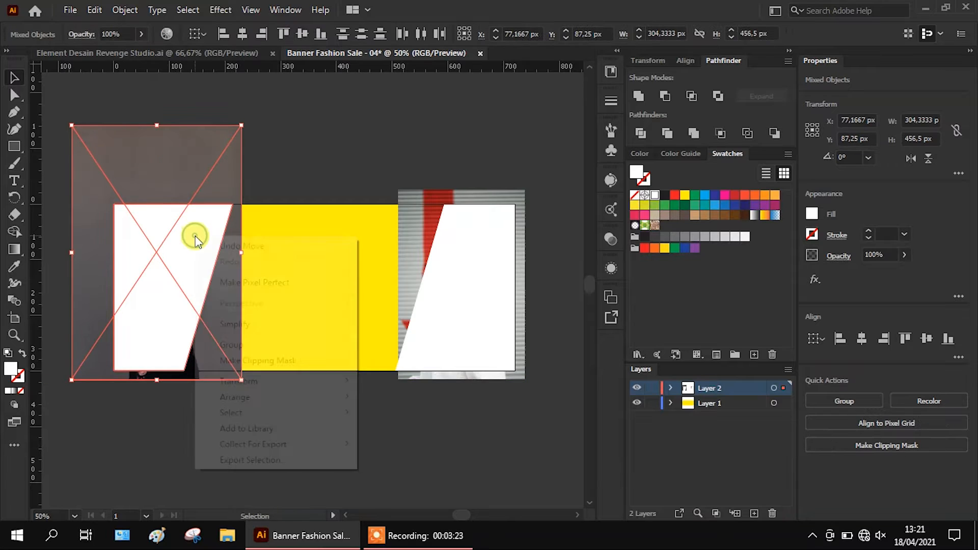
{"action": "left_click", "coordinate": [257, 360]}
{"action": "left_click", "coordinate": [302, 161]}
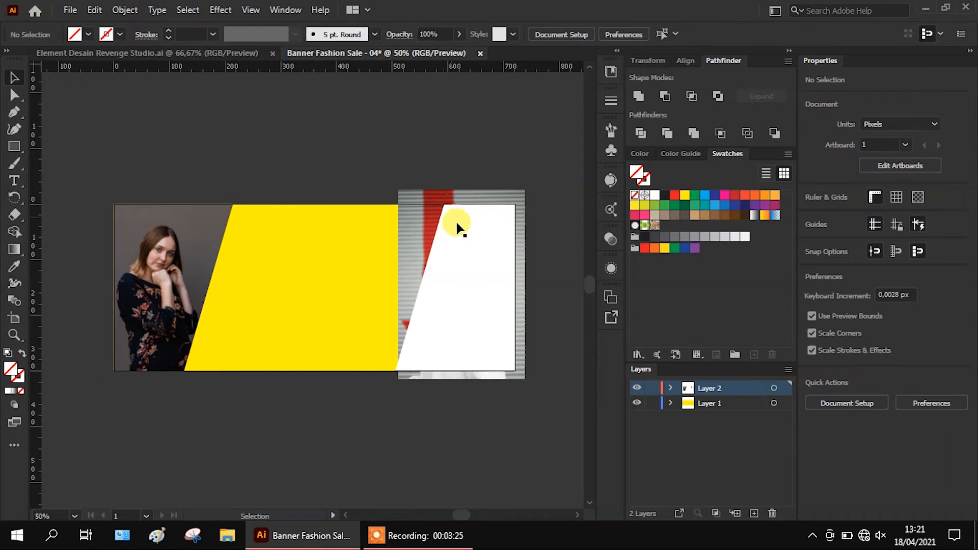
Make a clipping mask from the right white slanted shape and the photo behind it, then deselect
{"action": "left_click", "coordinate": [407, 235]}
{"action": "left_click", "coordinate": [405, 230], "text": "shift"}
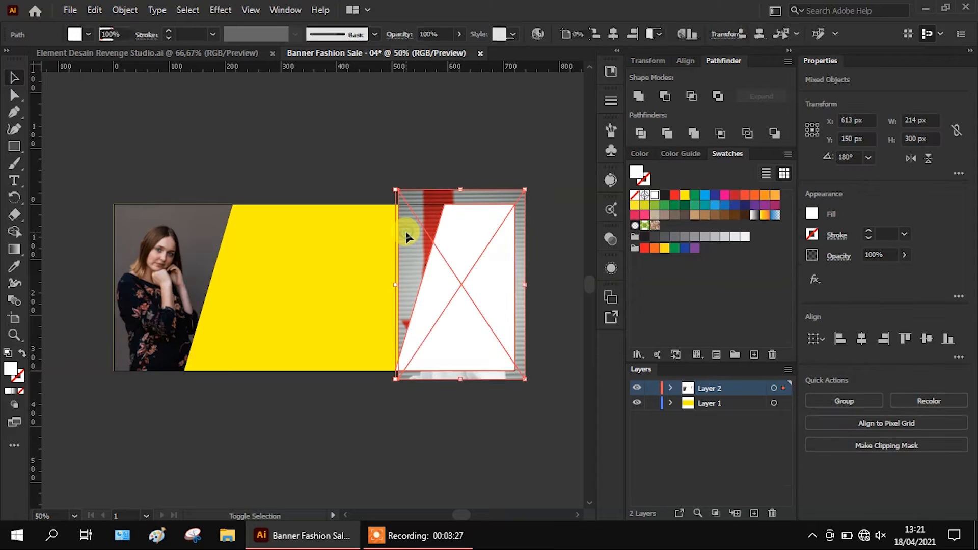
{"action": "right_click", "coordinate": [406, 230]}
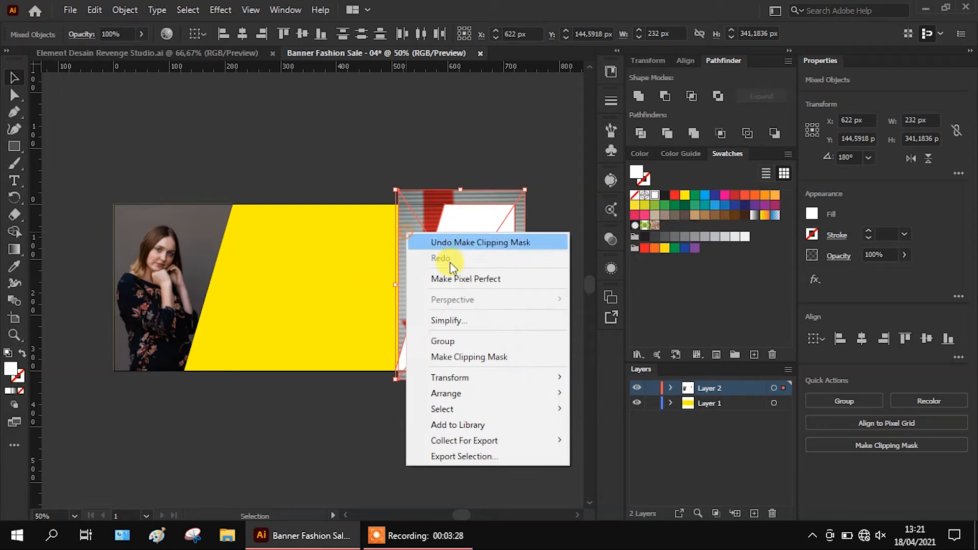
{"action": "left_click", "coordinate": [300, 94]}
Add a new layer on top and place the text "Special Promo" on the yellow area in 12 pt Myriad Pro
{"action": "scroll", "coordinate": [546, 307], "scroll_direction": "up", "scroll_amount": 1}
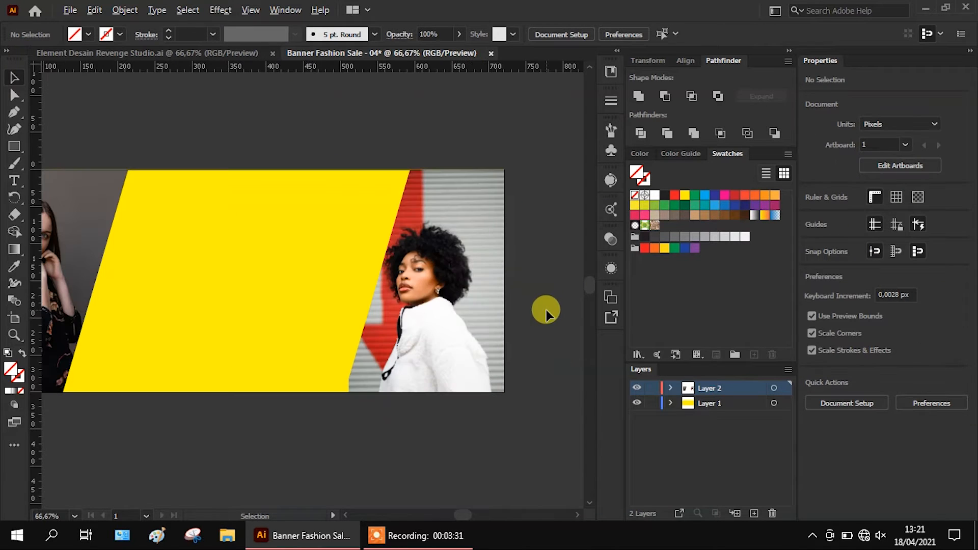
{"action": "scroll", "coordinate": [448, 305], "scroll_direction": "down", "scroll_amount": 1}
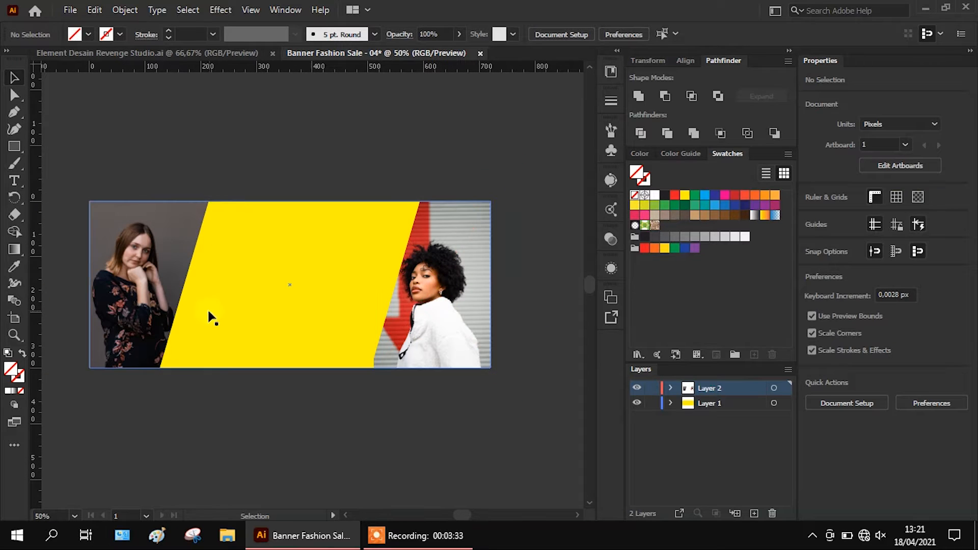
{"action": "scroll", "coordinate": [209, 328], "scroll_direction": "up", "scroll_amount": 1}
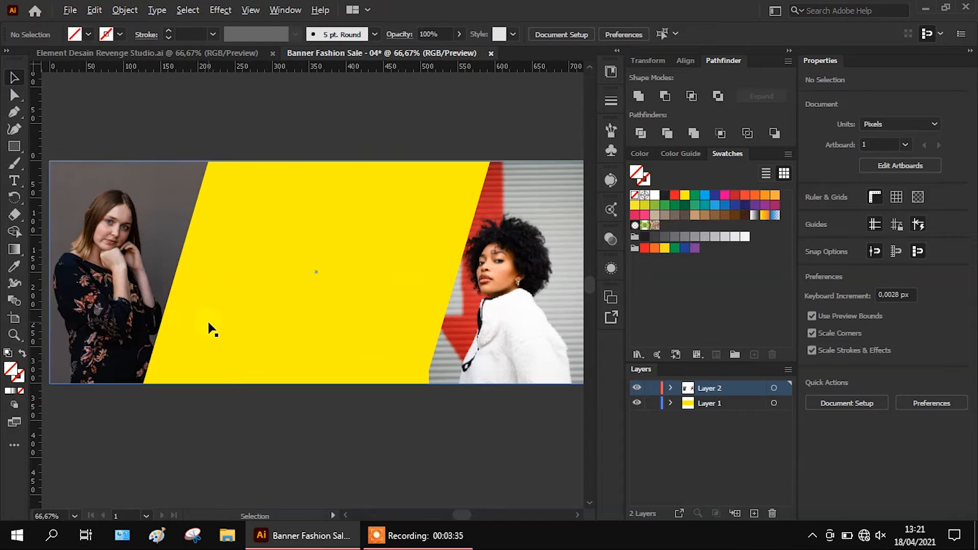
{"action": "left_click", "coordinate": [15, 181]}
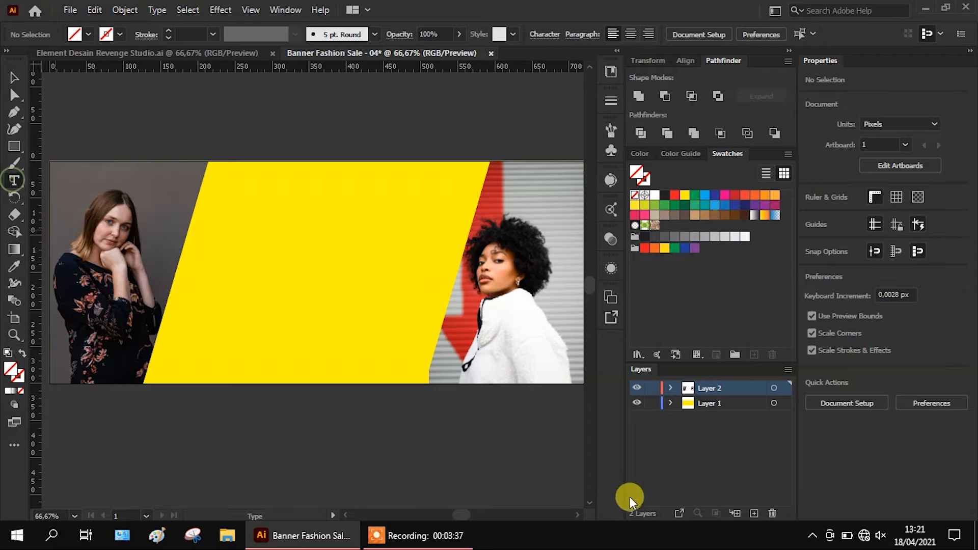
{"action": "left_click", "coordinate": [754, 513]}
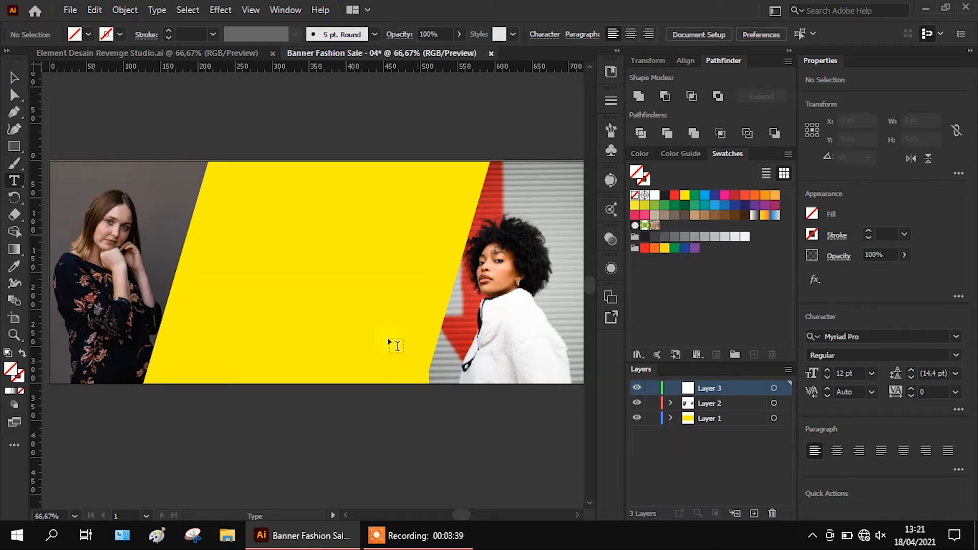
{"action": "left_click", "coordinate": [257, 257]}
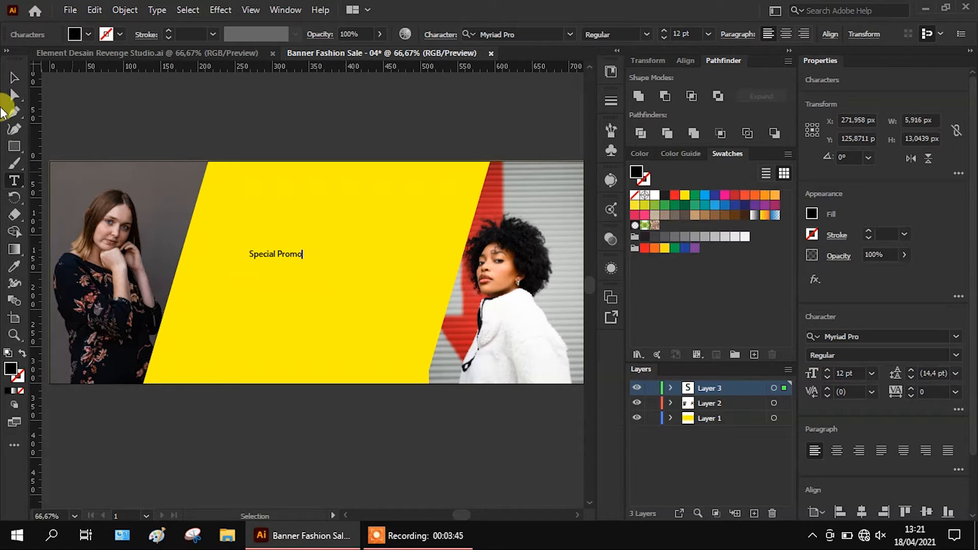
Enlarge the Special Promo text to about 19 pt and put a copy directly below it reading "NEW ARRIVAL SALE"
{"action": "left_click", "coordinate": [14, 78]}
{"action": "left_click_drag", "start_coordinate": [303, 249], "coordinate": [335, 240]}
{"action": "double_click", "coordinate": [335, 237]}
{"action": "key", "text": "ctrl+a"}
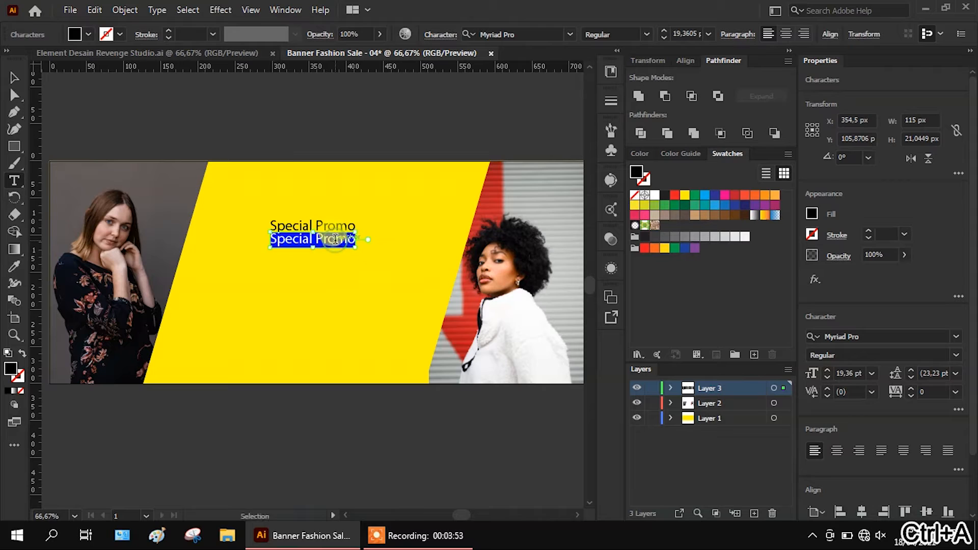
{"action": "type", "text": "NEW ARRIVAL SALE"}
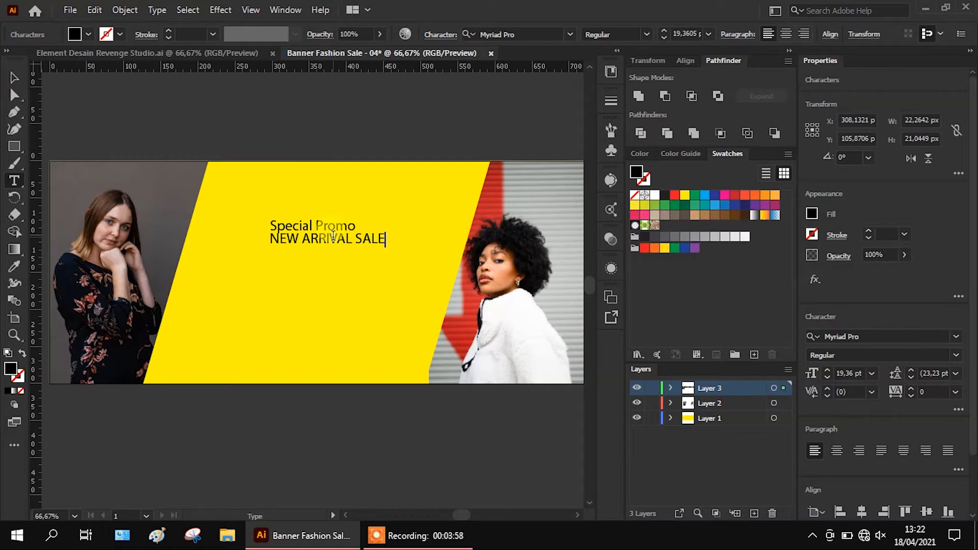
Make the NEW ARRIVAL SALE text Bold and enlarge it proportionally to about 245 px wide under Special Promo, then deselect
{"action": "left_click", "coordinate": [14, 77]}
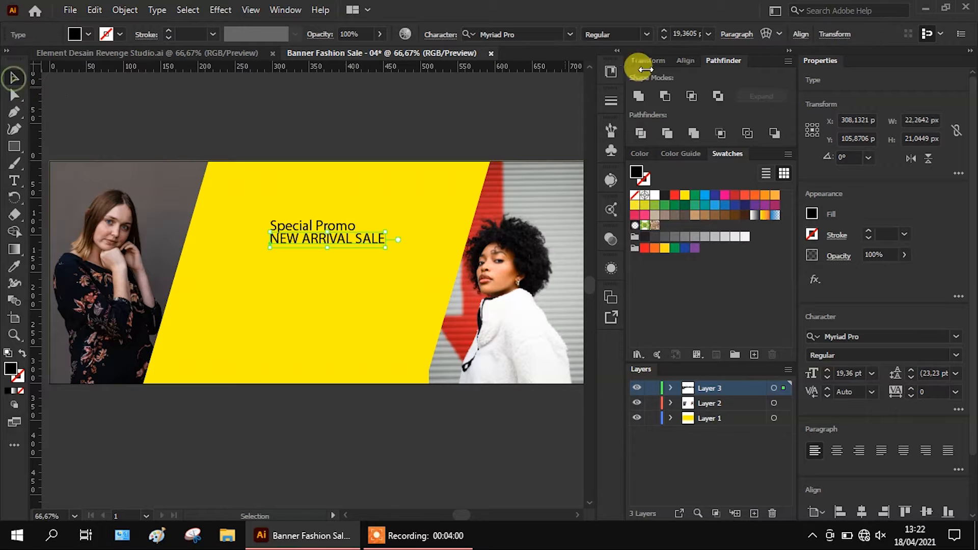
{"action": "left_click", "coordinate": [572, 34]}
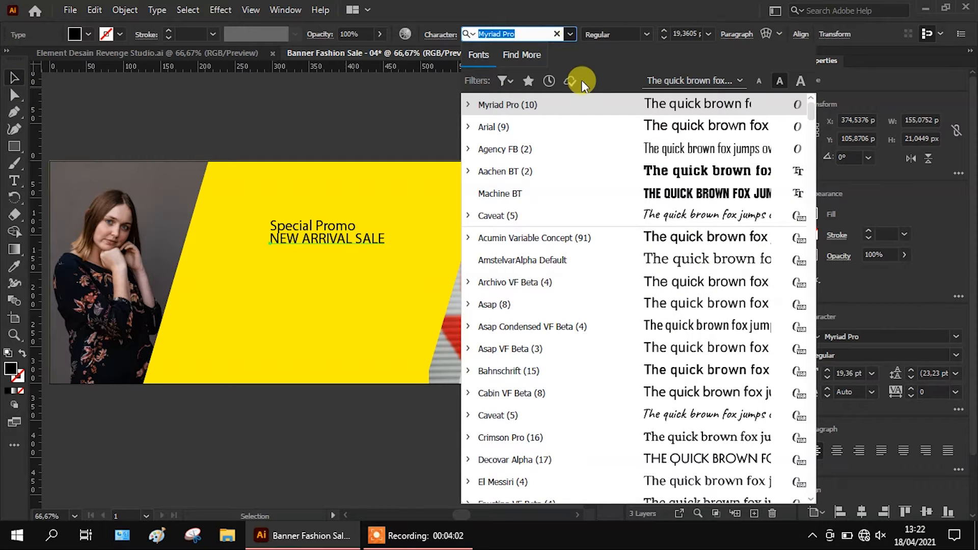
{"action": "left_click", "coordinate": [571, 32]}
{"action": "left_click", "coordinate": [646, 35]}
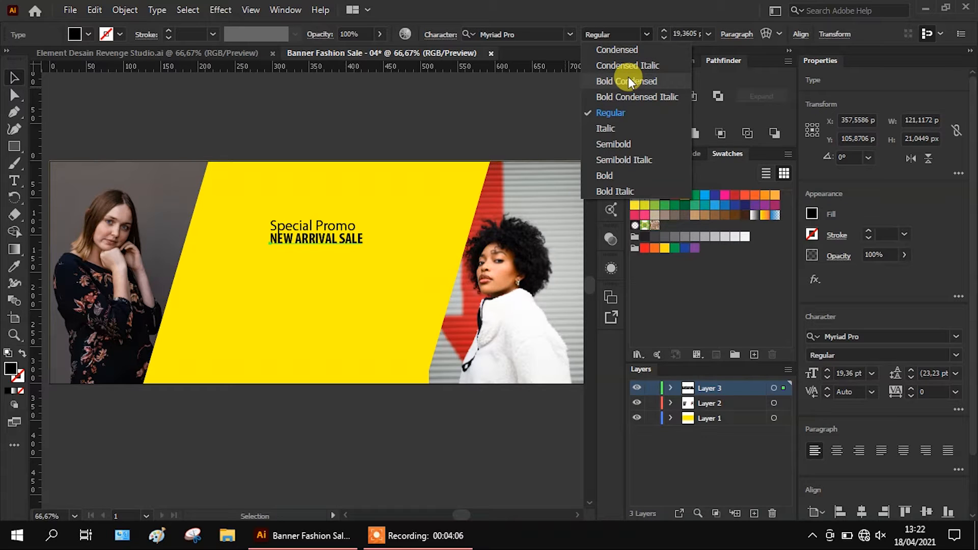
{"action": "left_click", "coordinate": [613, 177]}
{"action": "left_click_drag", "start_coordinate": [268, 249], "coordinate": [212, 273]}
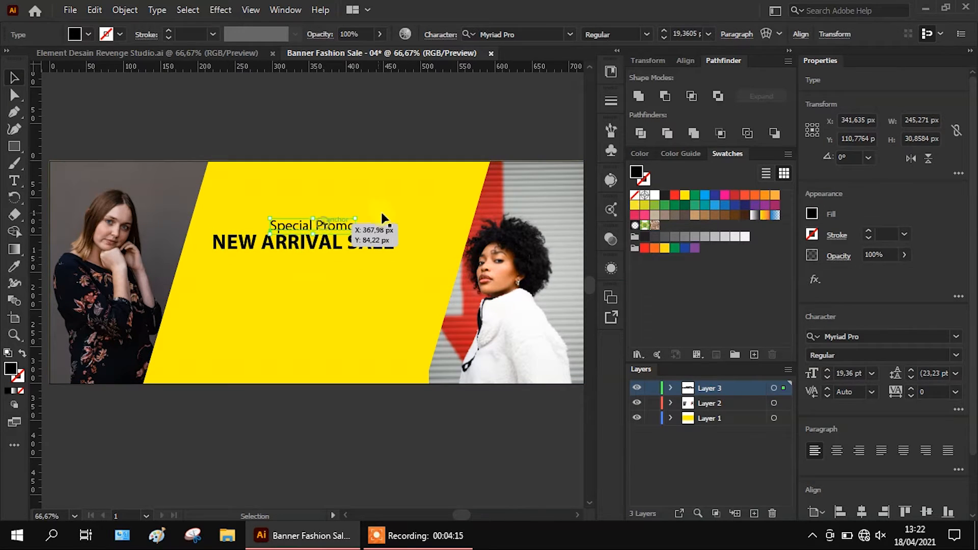
{"action": "left_click", "coordinate": [380, 144]}
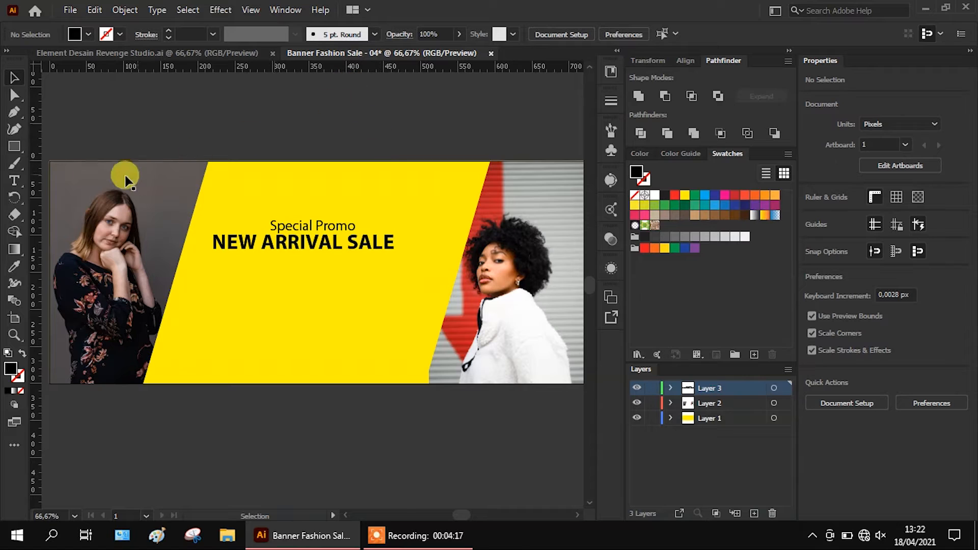
Draw a black rectangle about 170 × 28 px below the NEW ARRIVAL SALE text
{"action": "scroll", "coordinate": [289, 279], "scroll_direction": "up", "scroll_amount": 2}
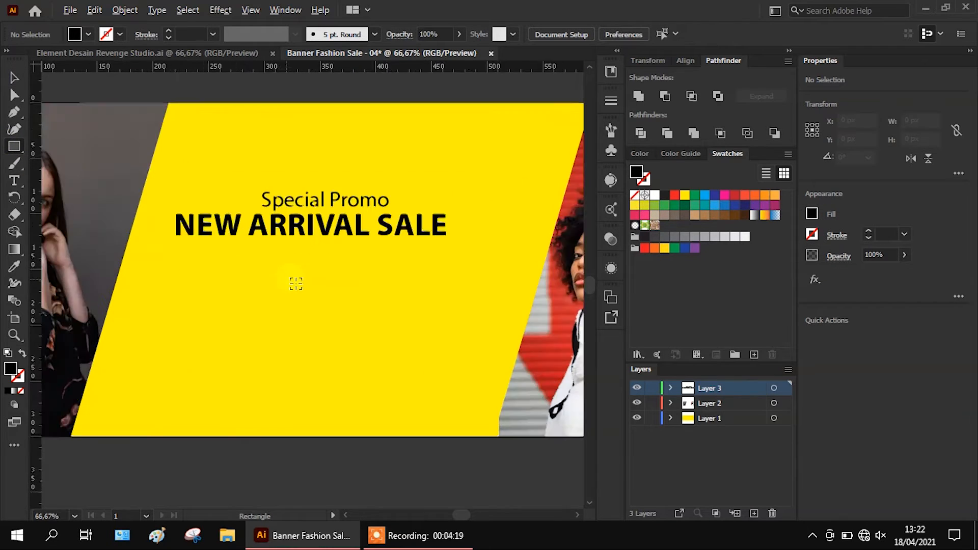
{"action": "left_click_drag", "start_coordinate": [185, 234], "coordinate": [468, 278]}
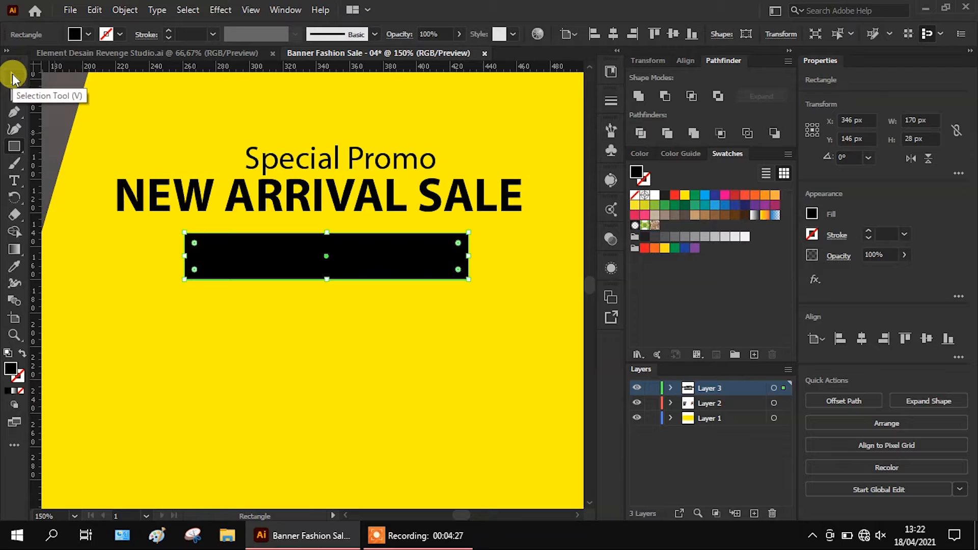
{"action": "left_click", "coordinate": [13, 94]}
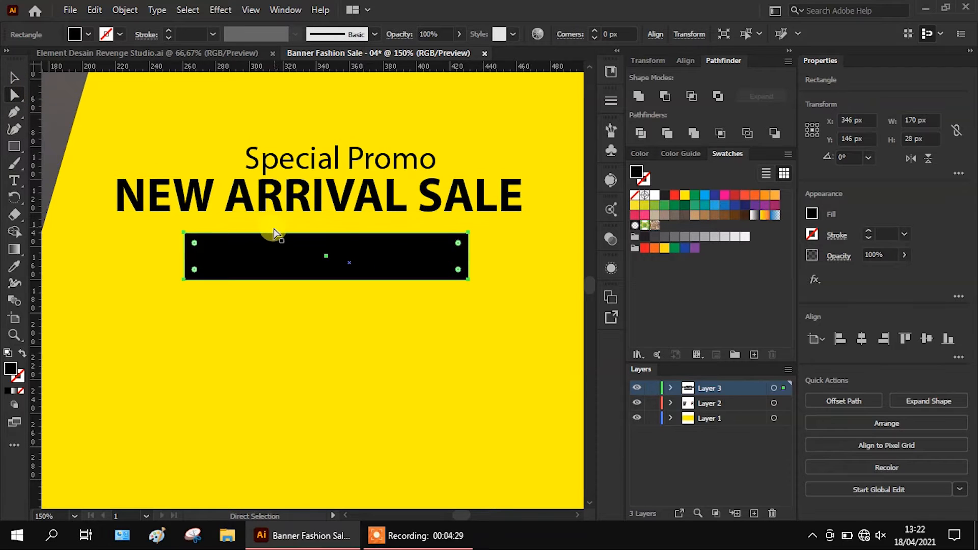
Shear the black rectangle by 20° into a slanted bar
{"action": "left_click", "coordinate": [11, 77]}
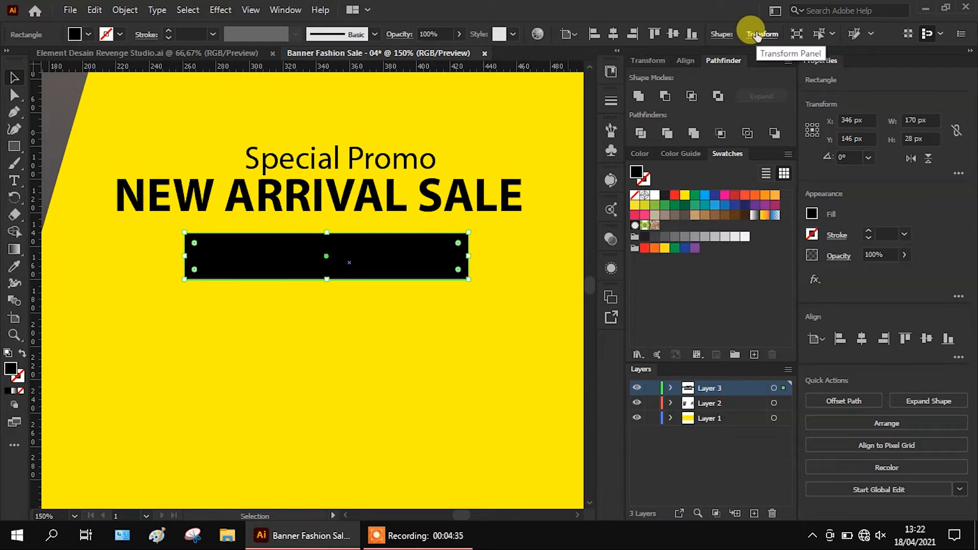
{"action": "left_click", "coordinate": [758, 33]}
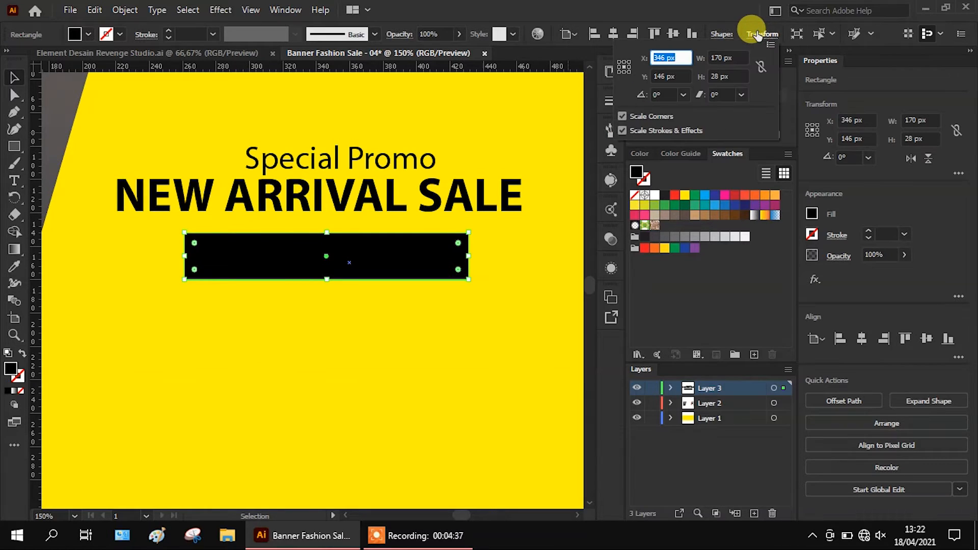
{"action": "left_click", "coordinate": [742, 95]}
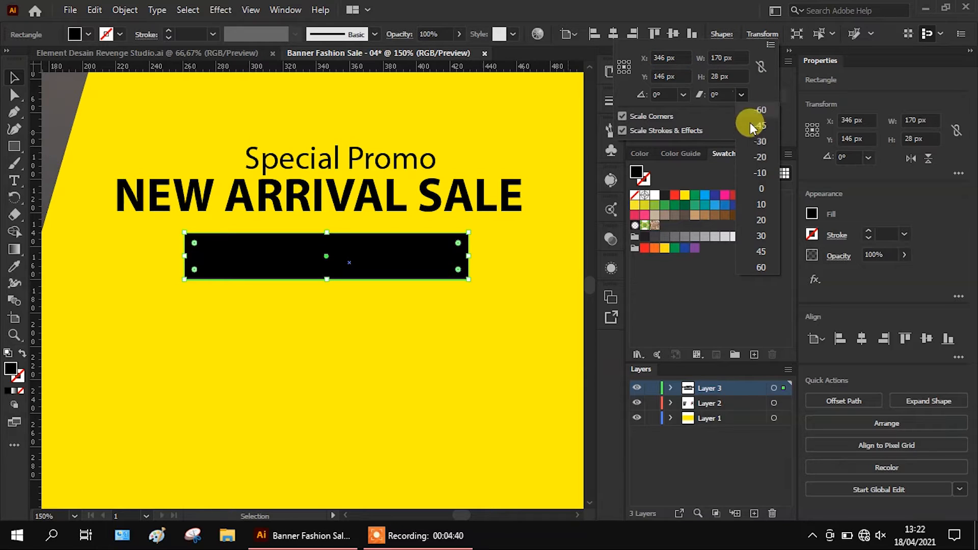
{"action": "left_click", "coordinate": [759, 218]}
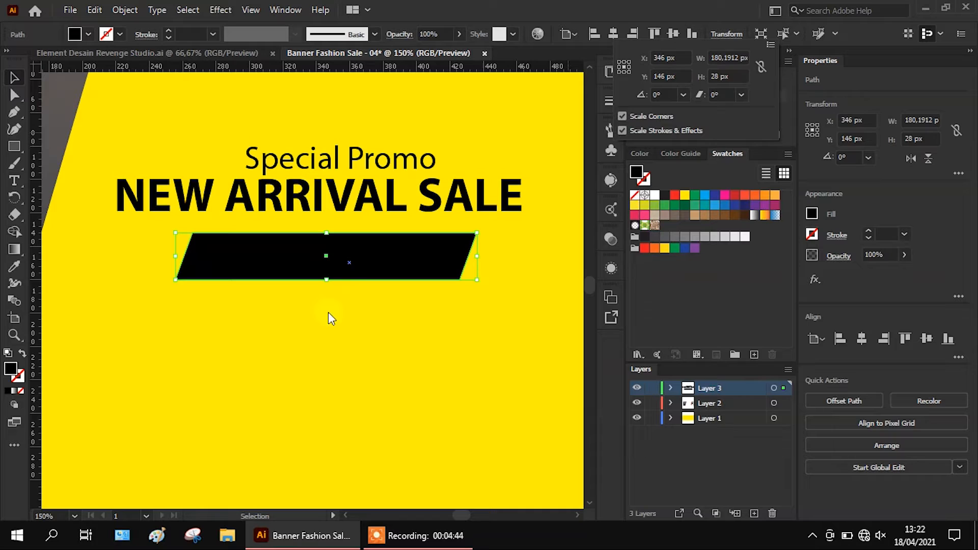
{"action": "left_click", "coordinate": [345, 258]}
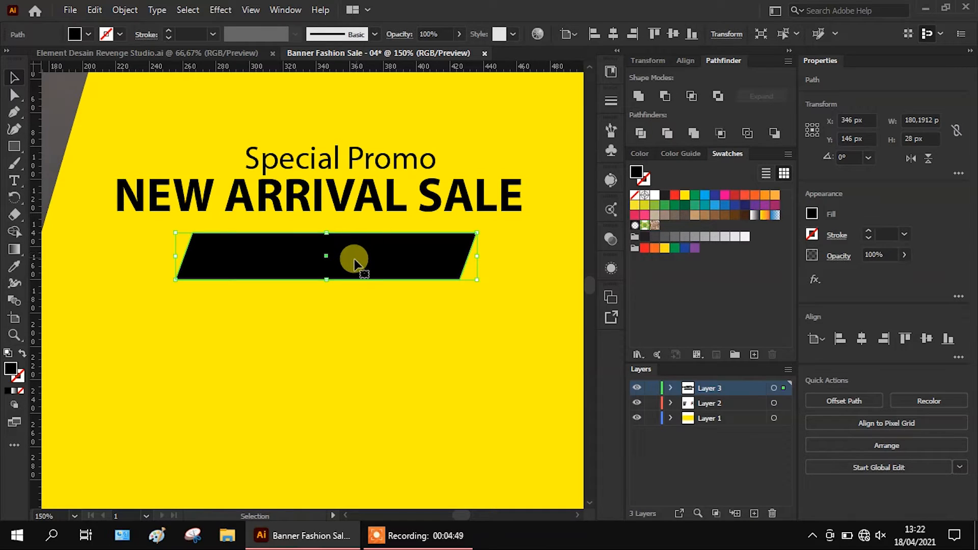
Duplicate the NEW ARRIVAL SALE text straight down onto the black slanted bar and bring the copy to the front
{"action": "left_click", "coordinate": [319, 198]}
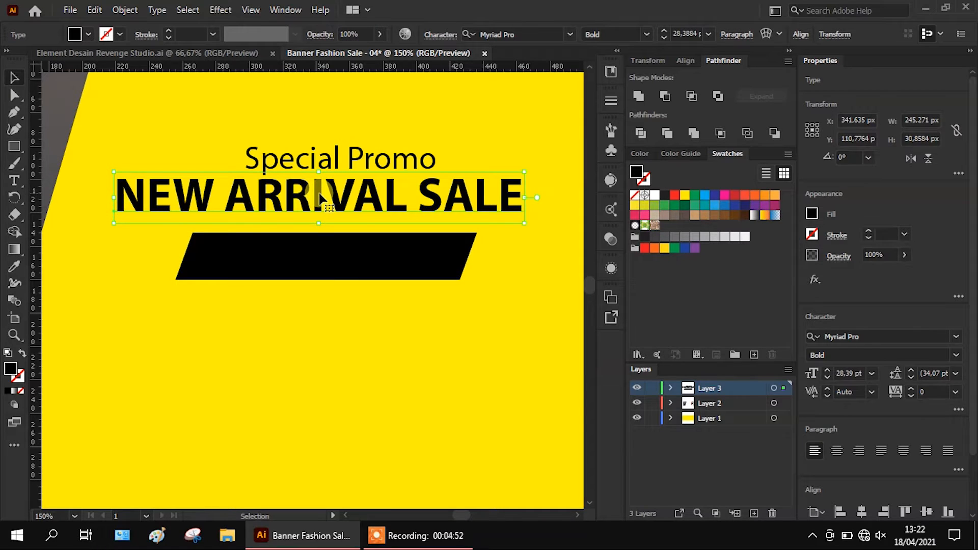
{"action": "left_click_drag", "start_coordinate": [319, 198], "coordinate": [305, 246]}
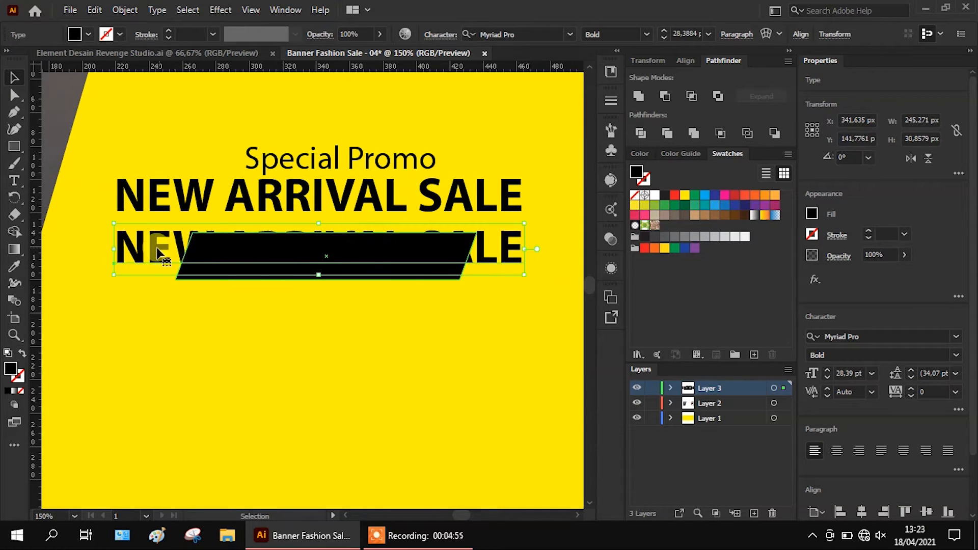
{"action": "right_click", "coordinate": [155, 248]}
{"action": "mouse_move", "coordinate": [323, 449]}
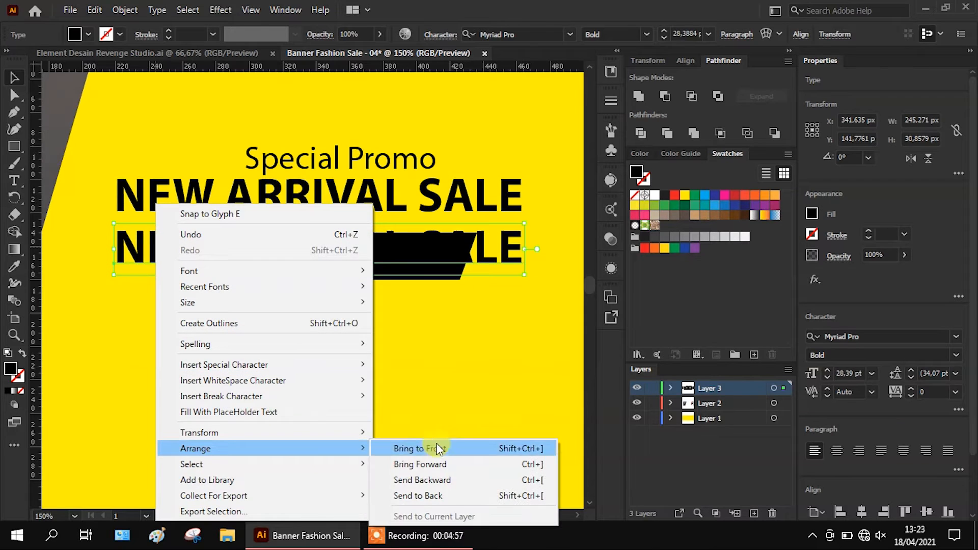
{"action": "left_click", "coordinate": [447, 450]}
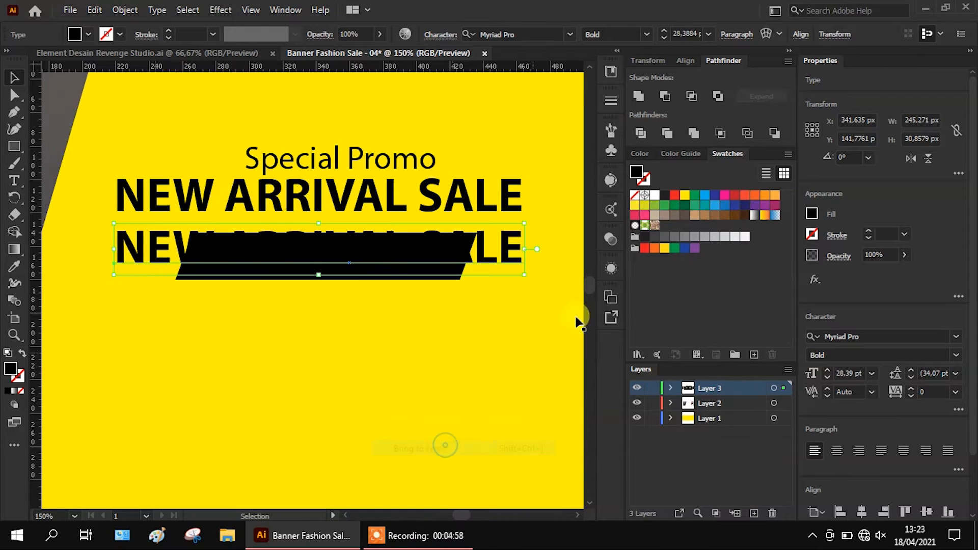
Fill the copied headline text with white and replace its wording with "UP TO 70% OFF"
{"action": "left_click", "coordinate": [655, 196]}
{"action": "double_click", "coordinate": [431, 242]}
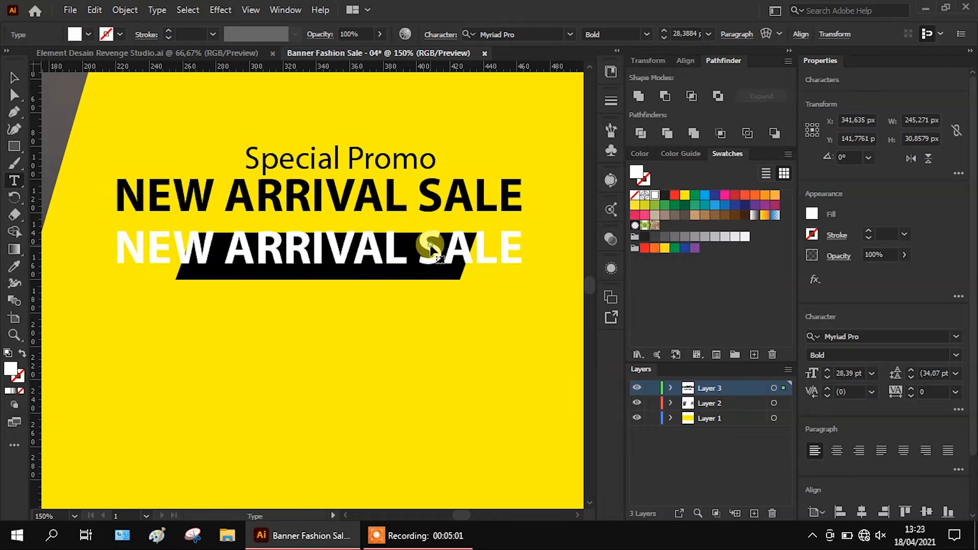
{"action": "key", "text": "ctrl+a"}
{"action": "type", "text": "UP TO "}
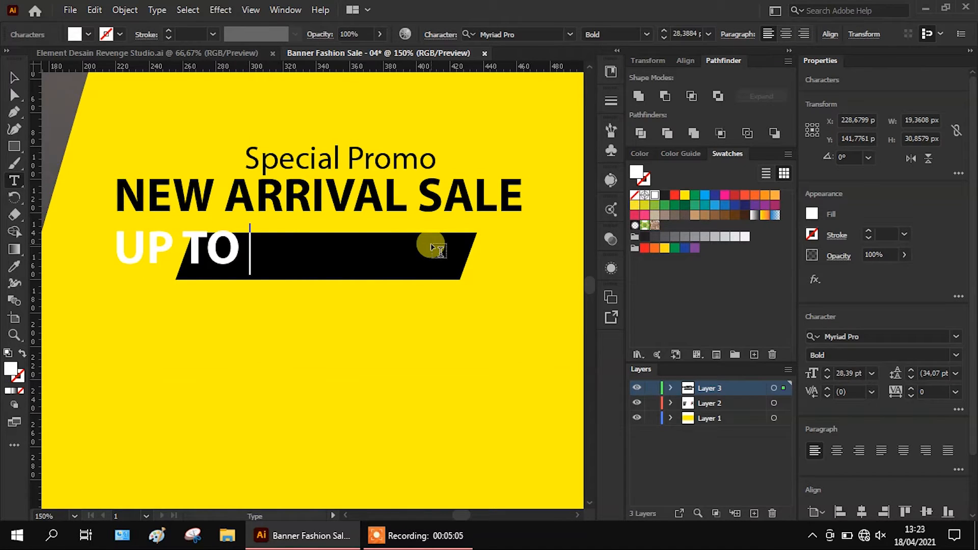
{"action": "type", "text": "70% OFF"}
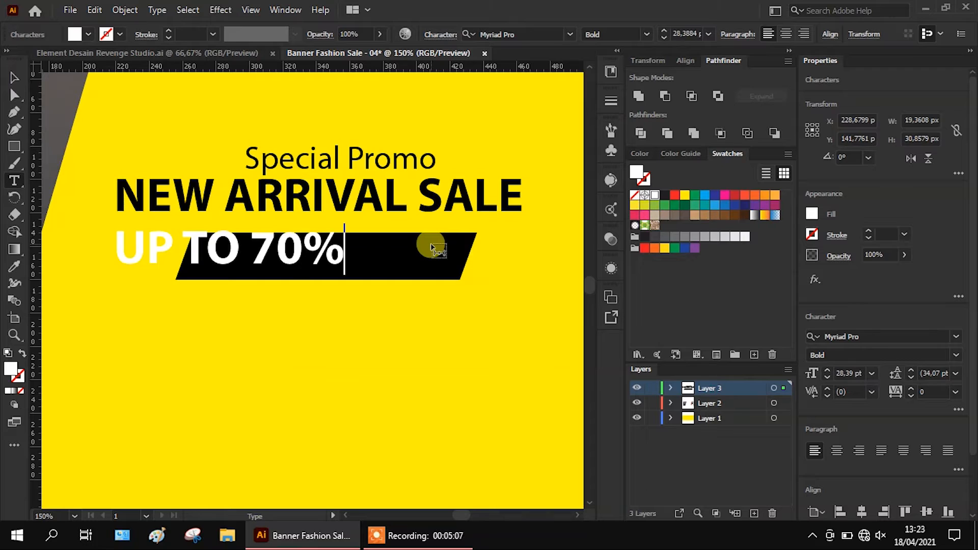
Shrink the UP TO 70% OFF text to about 158 px wide and centre it on the black bar widened to 198 px
{"action": "left_click", "coordinate": [12, 77]}
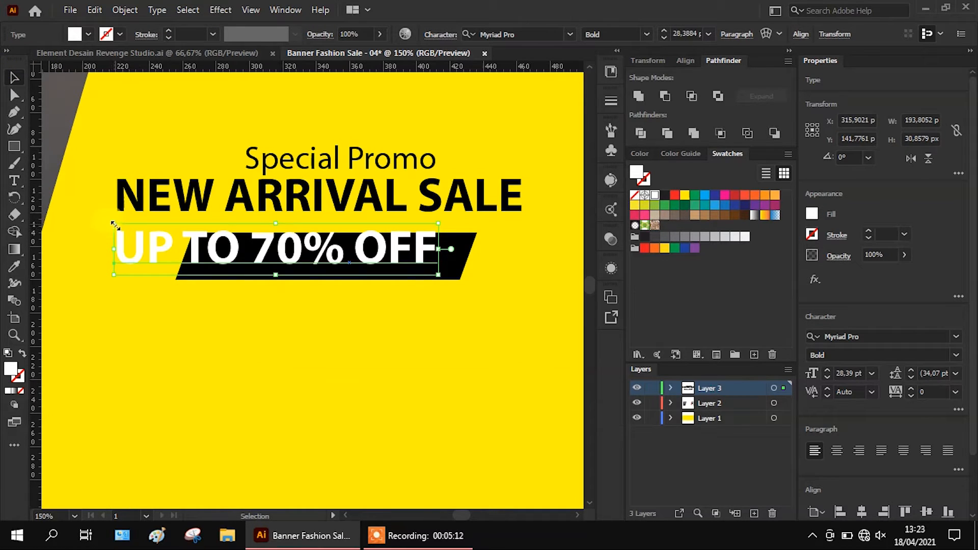
{"action": "left_click_drag", "start_coordinate": [115, 224], "coordinate": [175, 233]}
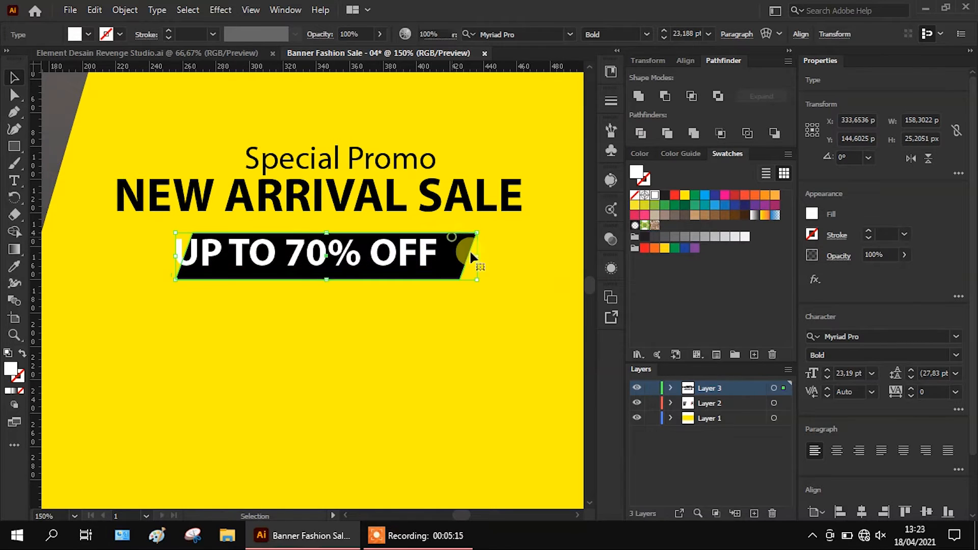
{"action": "left_click_drag", "start_coordinate": [478, 256], "coordinate": [492, 256]}
{"action": "left_click_drag", "start_coordinate": [428, 255], "coordinate": [447, 257]}
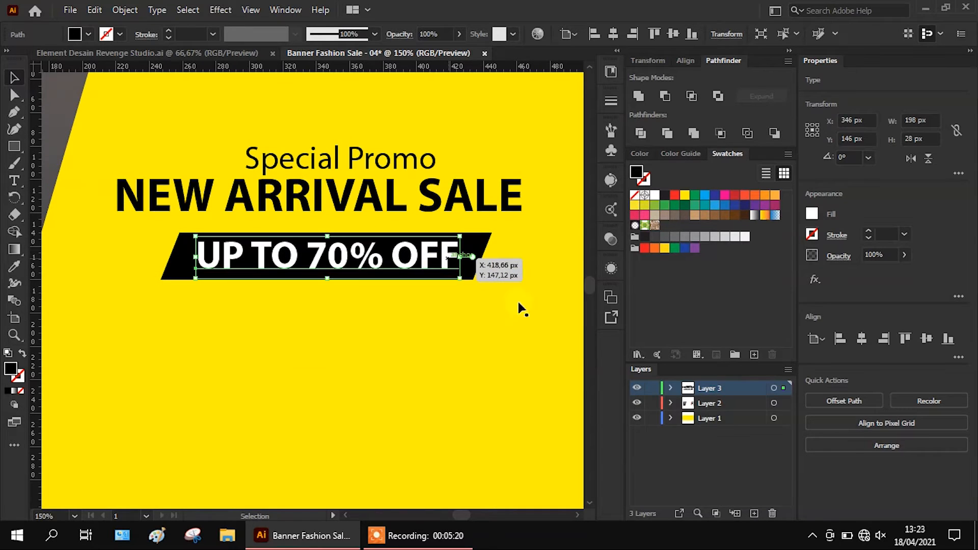
{"action": "left_click", "coordinate": [257, 300]}
{"action": "scroll", "coordinate": [232, 262], "scroll_direction": "down", "scroll_amount": 2}
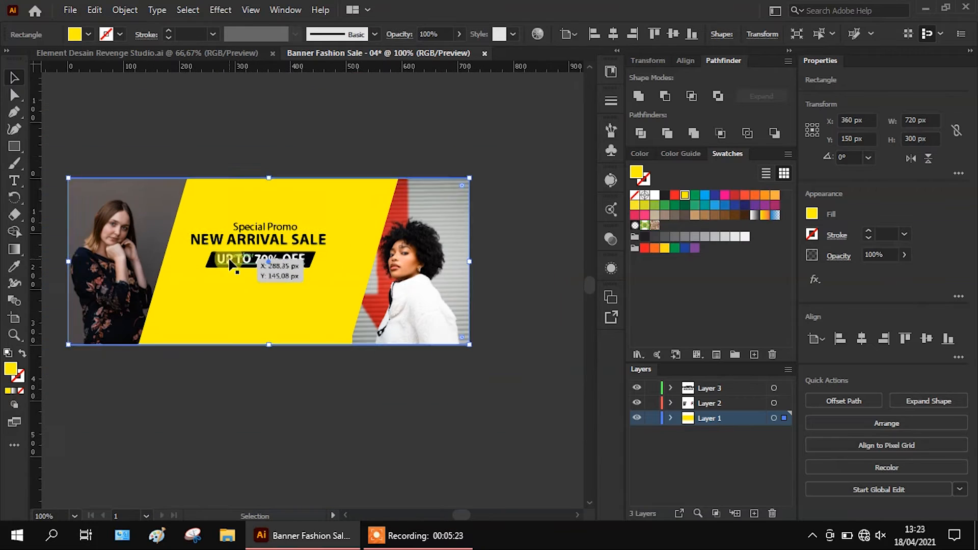
{"action": "left_click", "coordinate": [240, 408]}
{"action": "scroll", "coordinate": [245, 294], "scroll_direction": "up", "scroll_amount": 1}
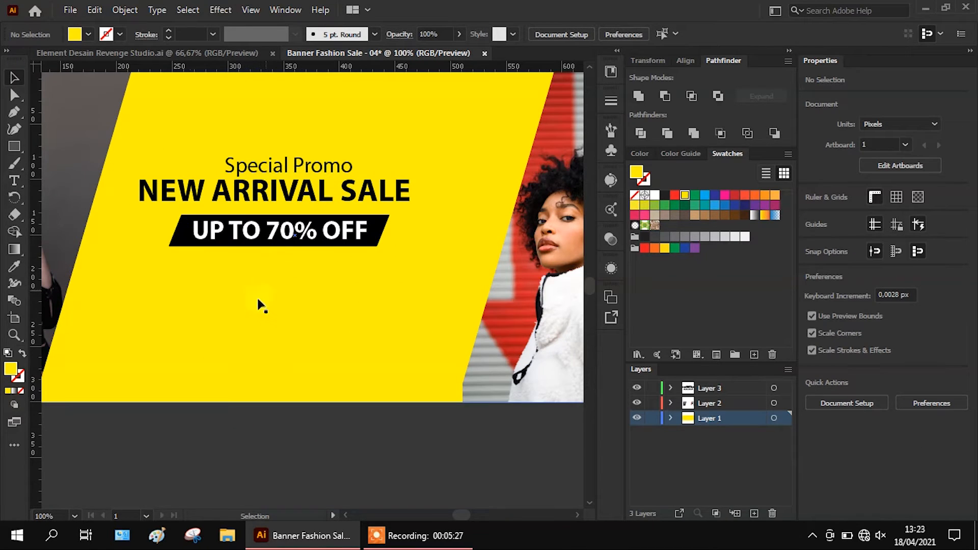
Align the promo texts and black bar on a common vertical axis, then enlarge and centre them together on the yellow area
{"action": "scroll", "coordinate": [246, 300], "scroll_direction": "down", "scroll_amount": 1}
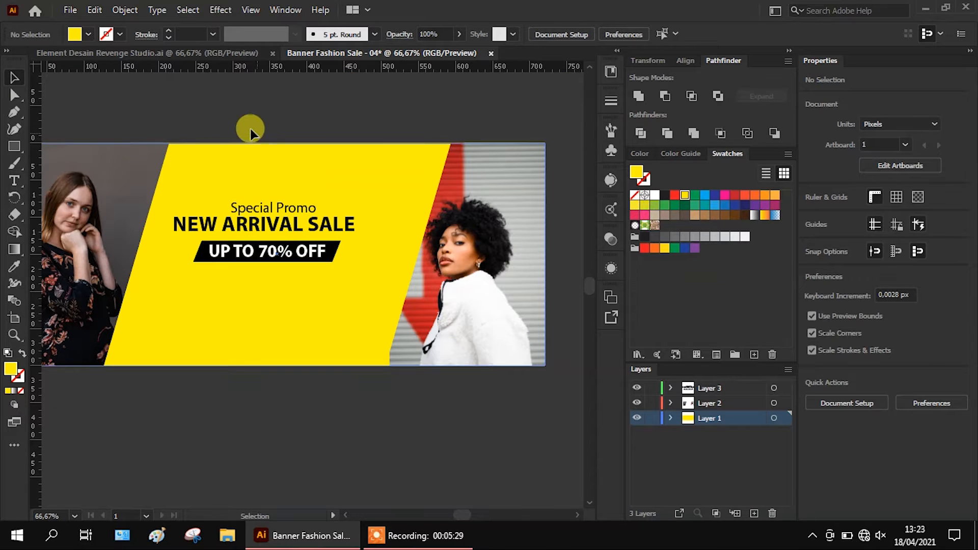
{"action": "left_click_drag", "start_coordinate": [231, 109], "coordinate": [285, 273]}
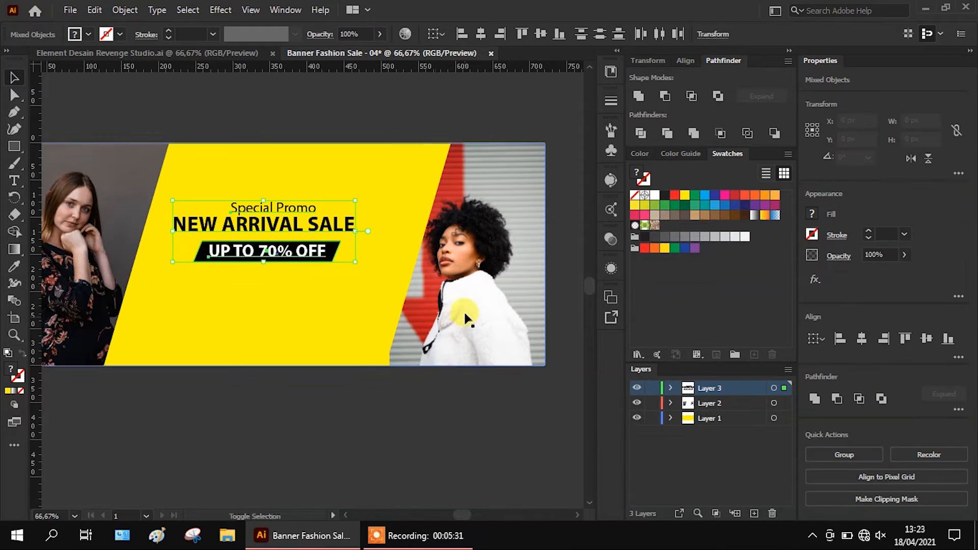
{"action": "left_click", "coordinate": [856, 342]}
{"action": "left_click_drag", "start_coordinate": [363, 202], "coordinate": [409, 184]}
{"action": "left_click_drag", "start_coordinate": [359, 213], "coordinate": [342, 243]}
{"action": "left_click_drag", "start_coordinate": [392, 217], "coordinate": [405, 208]}
{"action": "left_click", "coordinate": [390, 106]}
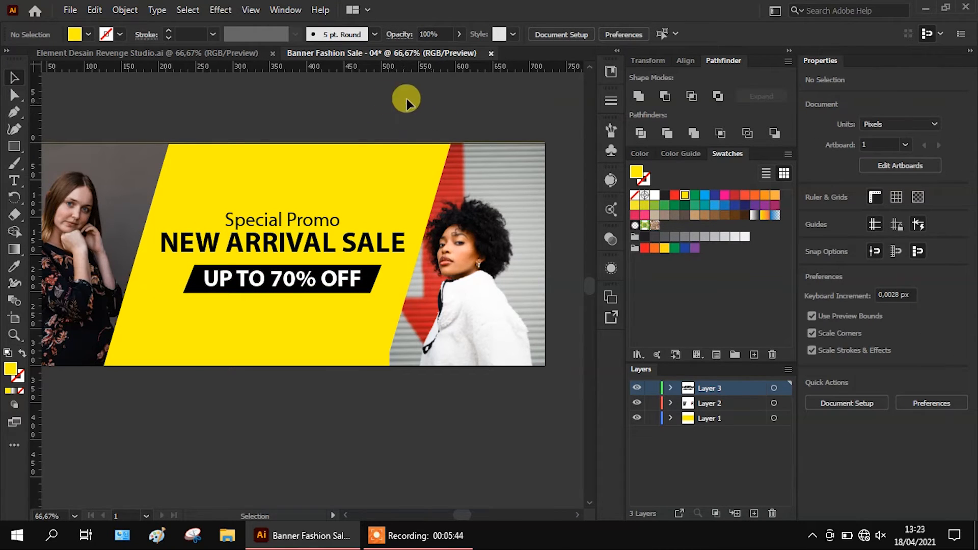
Copy the Pinterest, Dribbble and Behance link groups from Element Desain Revenge Studio.ai into the banner and place them below the black bar
{"action": "left_click", "coordinate": [215, 53]}
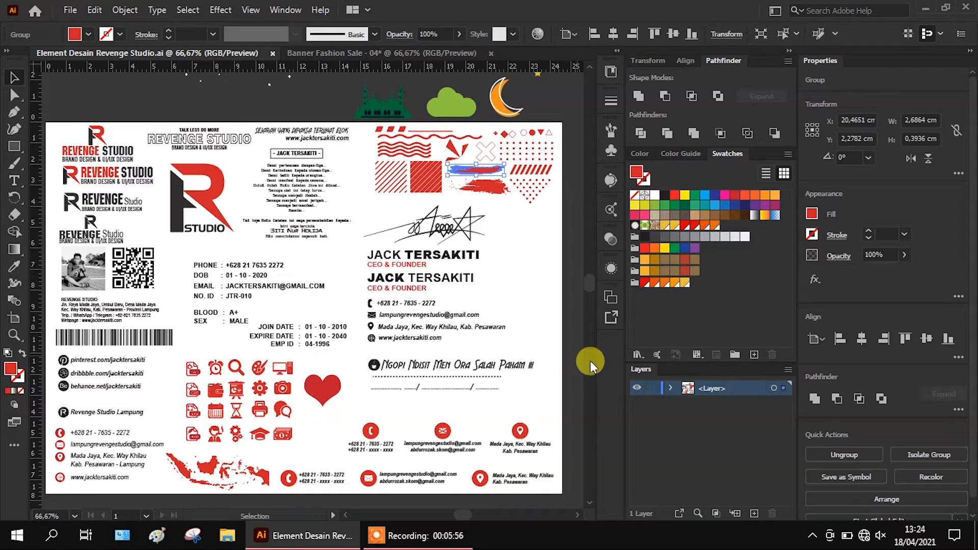
{"action": "left_click", "coordinate": [81, 361]}
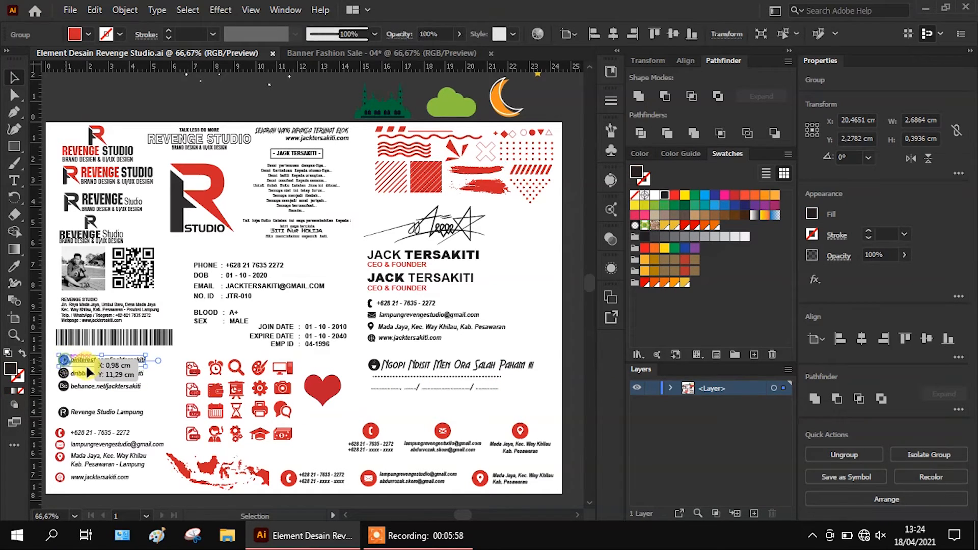
{"action": "left_click", "coordinate": [85, 373], "text": "shift"}
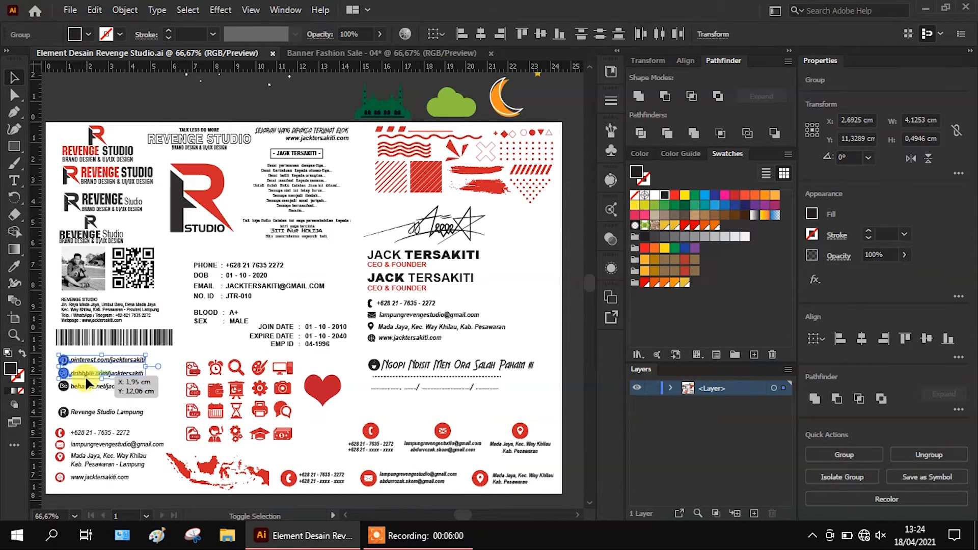
{"action": "left_click", "coordinate": [85, 387], "text": "shift"}
{"action": "key", "text": "ctrl+c"}
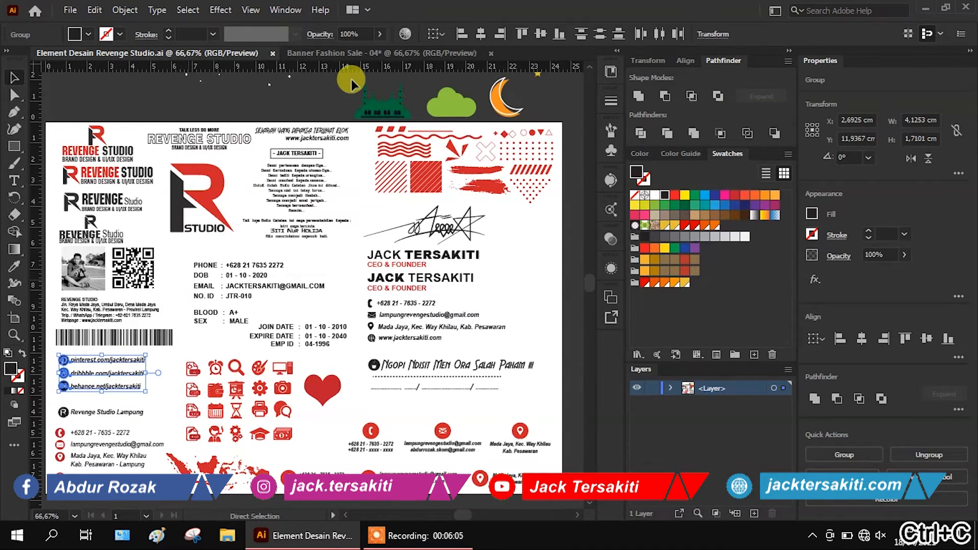
{"action": "left_click", "coordinate": [371, 53]}
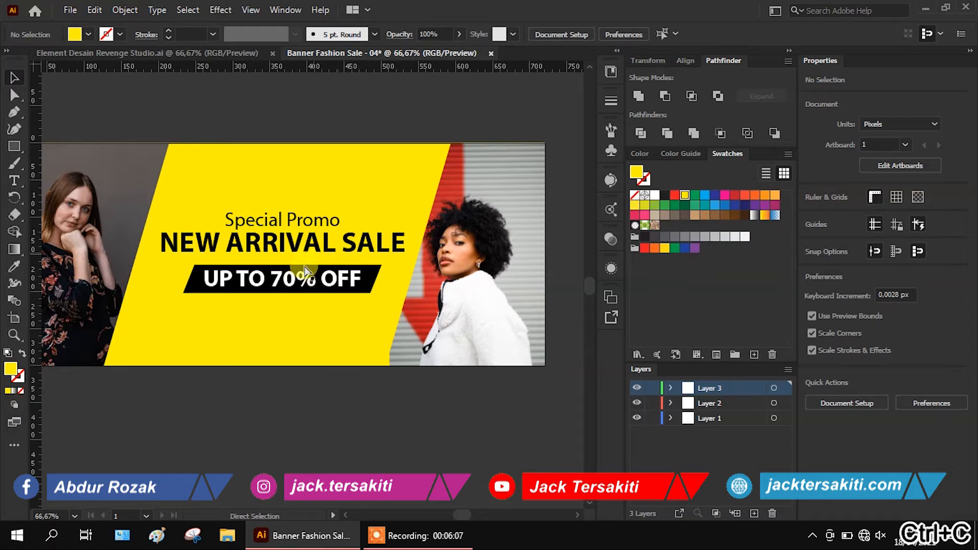
{"action": "key", "text": "ctrl+v"}
{"action": "left_click_drag", "start_coordinate": [275, 321], "coordinate": [162, 334]}
{"action": "left_click", "coordinate": [206, 404]}
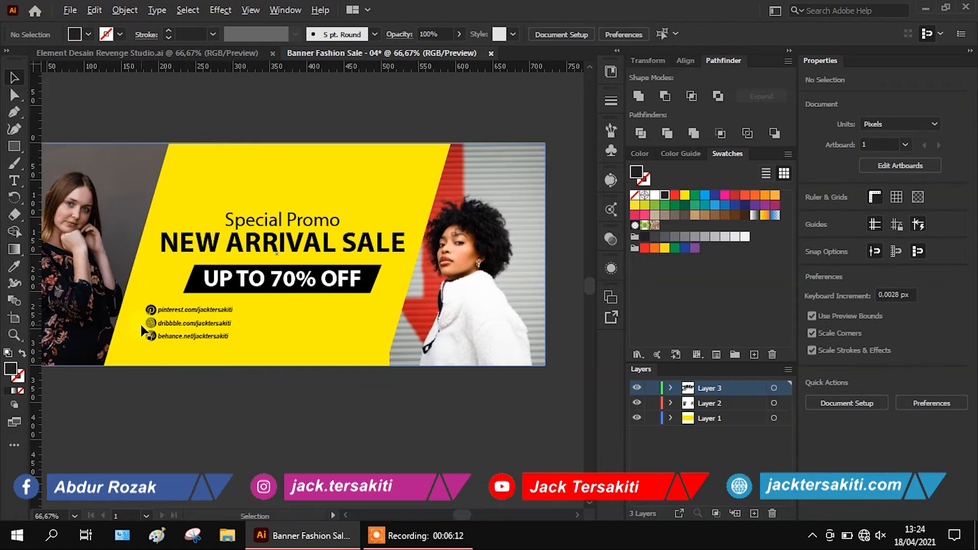
Move the Dribbble and Behance links beside the Pinterest link to form a horizontal row under the black bar
{"action": "scroll", "coordinate": [144, 332], "scroll_direction": "up", "scroll_amount": 3}
{"action": "left_click_drag", "start_coordinate": [168, 318], "coordinate": [390, 292]}
{"action": "scroll", "coordinate": [148, 346], "scroll_direction": "down", "scroll_amount": 2}
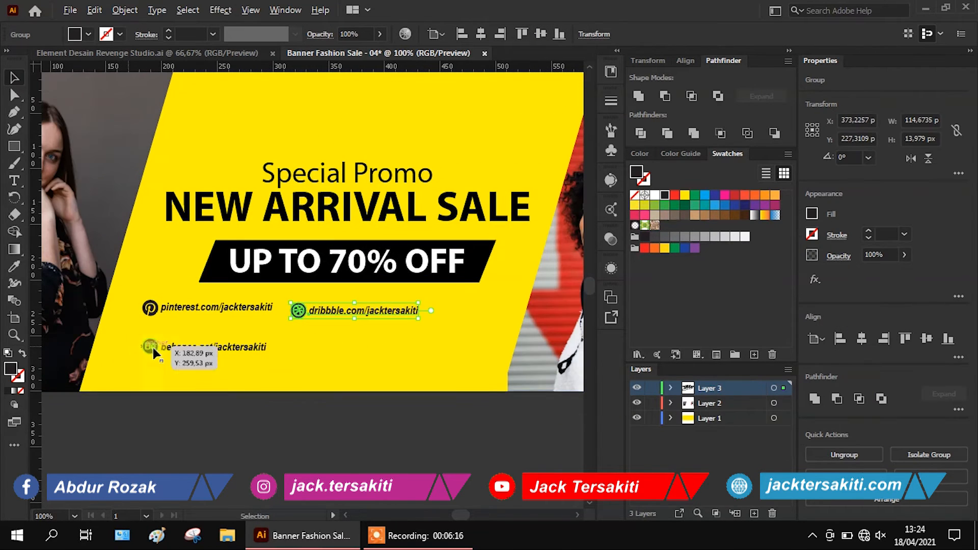
{"action": "left_click_drag", "start_coordinate": [152, 347], "coordinate": [456, 312]}
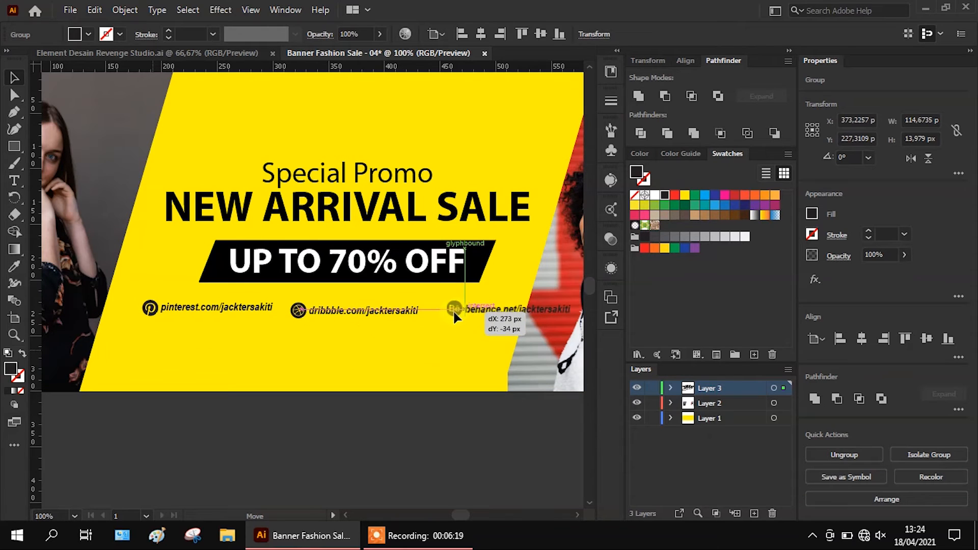
Align the three social links by their vertical centres and distribute their horizontal centres evenly
{"action": "left_click", "coordinate": [379, 319], "text": "shift"}
{"action": "left_click", "coordinate": [257, 307], "text": "shift"}
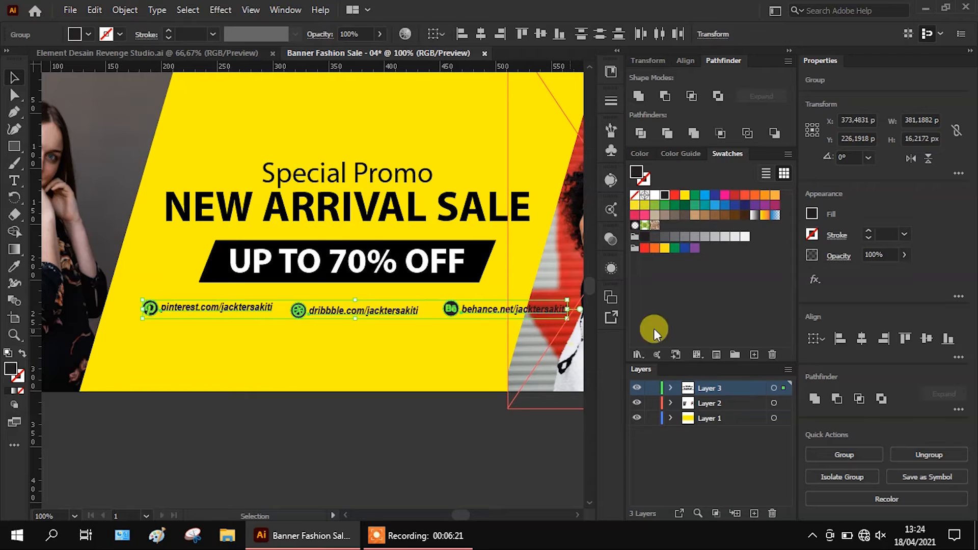
{"action": "left_click", "coordinate": [924, 337]}
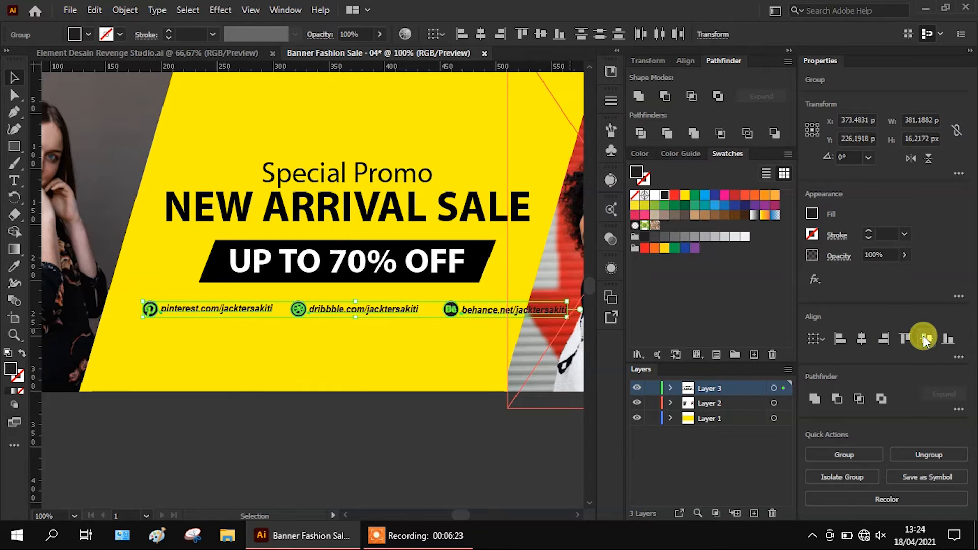
{"action": "left_click", "coordinate": [687, 62]}
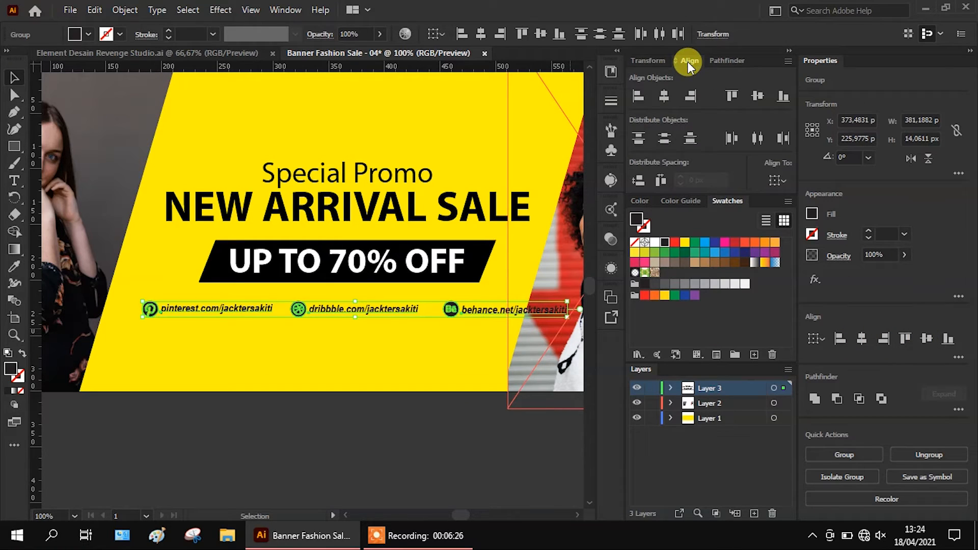
{"action": "left_click", "coordinate": [757, 138]}
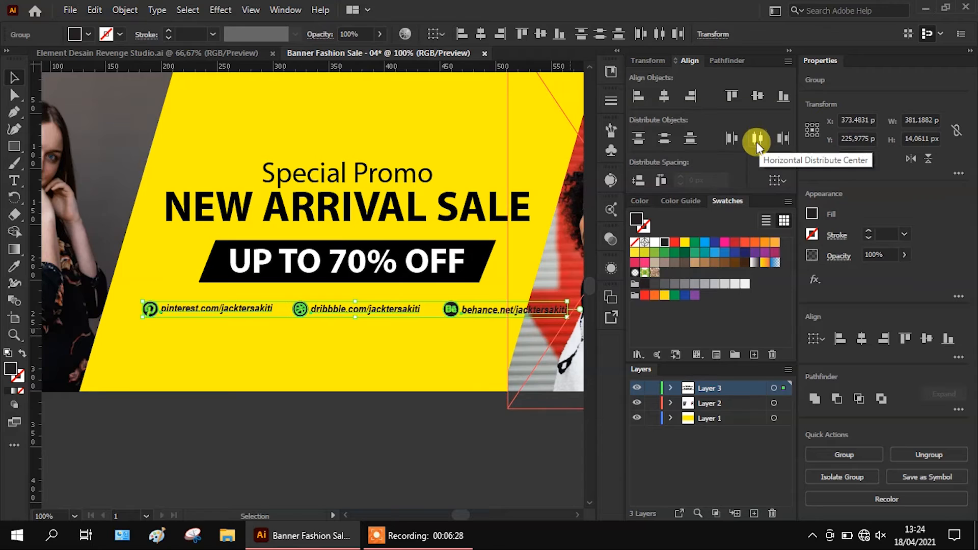
{"action": "left_click", "coordinate": [757, 97]}
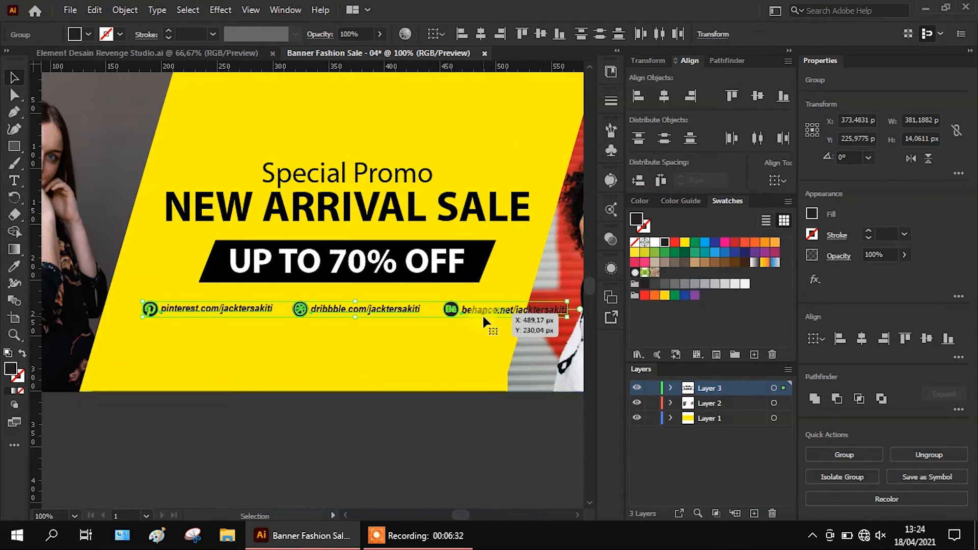
Move the social link row up closer to the black bar and tighten the gaps between the three links
{"action": "left_click_drag", "start_coordinate": [264, 305], "coordinate": [249, 297]}
{"action": "left_click", "coordinate": [365, 442]}
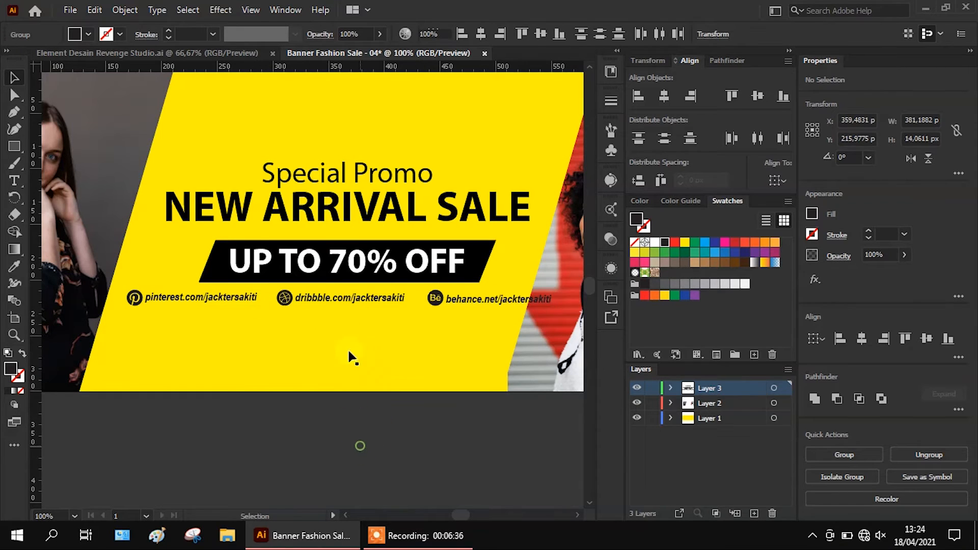
{"action": "left_click_drag", "start_coordinate": [338, 306], "coordinate": [323, 298]}
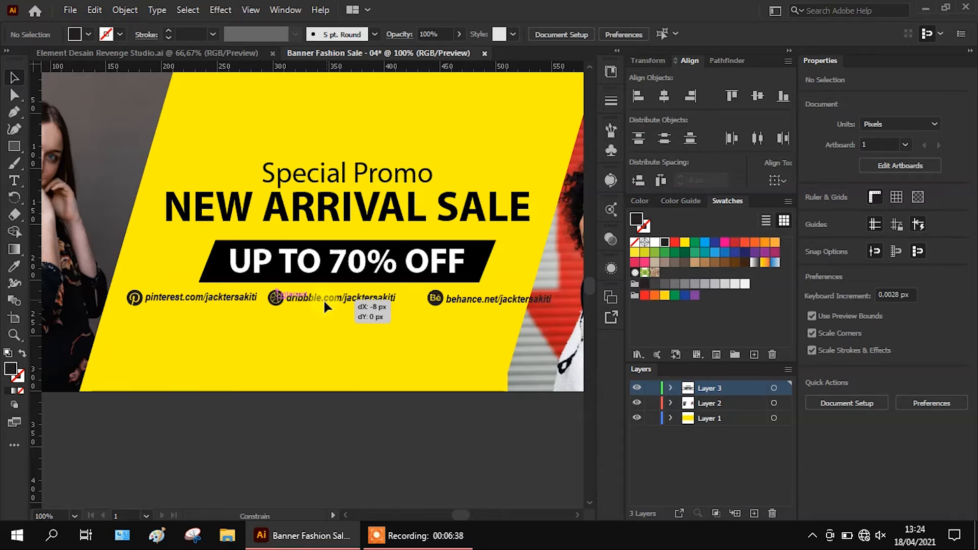
{"action": "left_click_drag", "start_coordinate": [439, 301], "coordinate": [417, 301]}
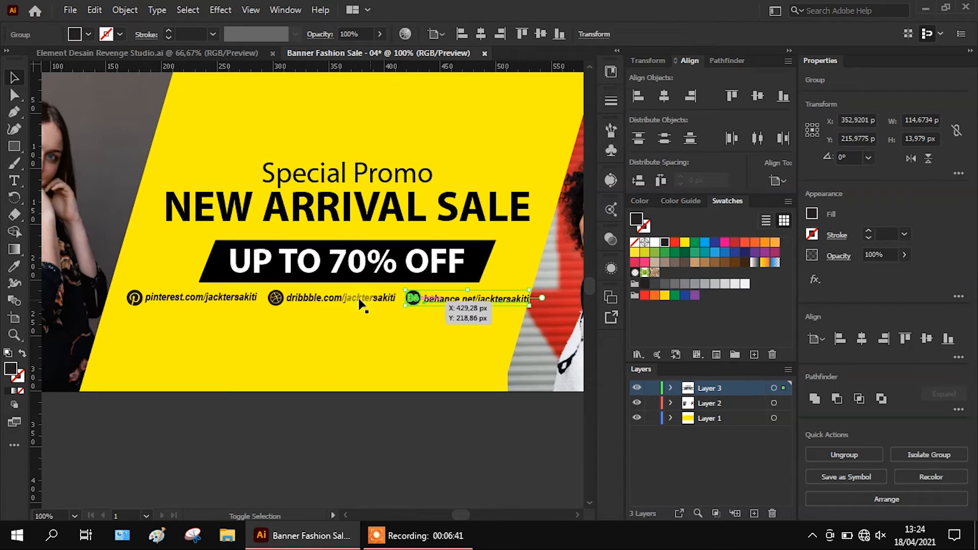
Distribute the three social links evenly by horizontal centres again and scale the row down slightly to stay within the yellow area
{"action": "left_click", "coordinate": [339, 298], "text": "shift"}
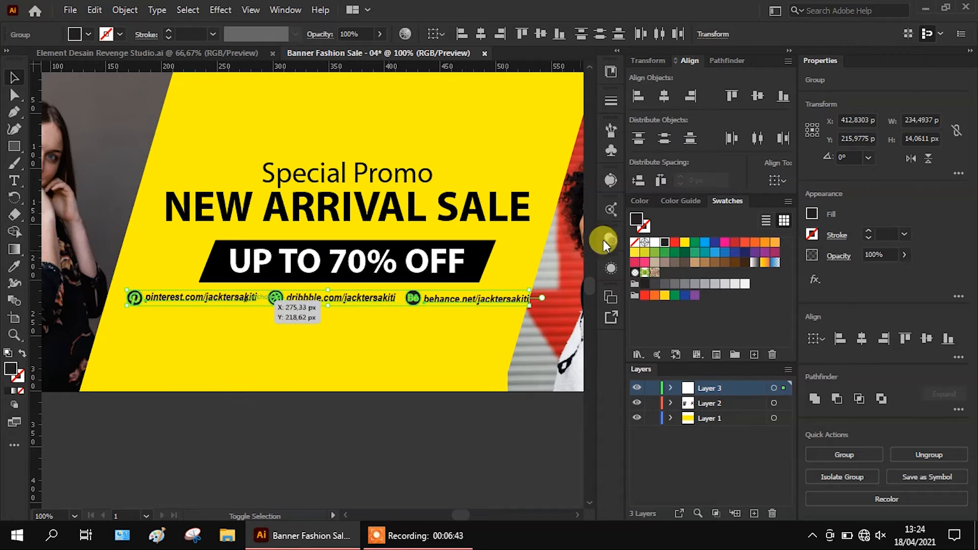
{"action": "left_click", "coordinate": [753, 139]}
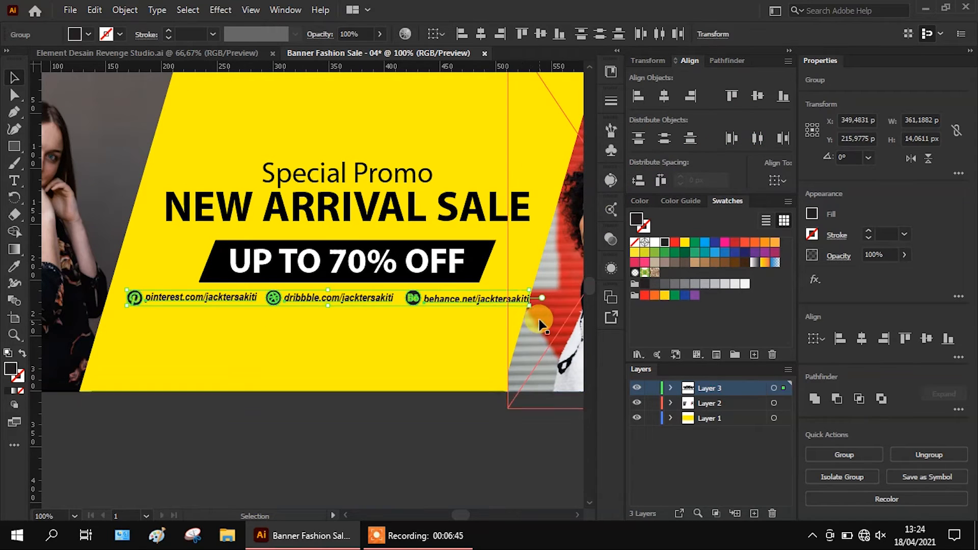
{"action": "left_click_drag", "start_coordinate": [530, 305], "coordinate": [514, 306]}
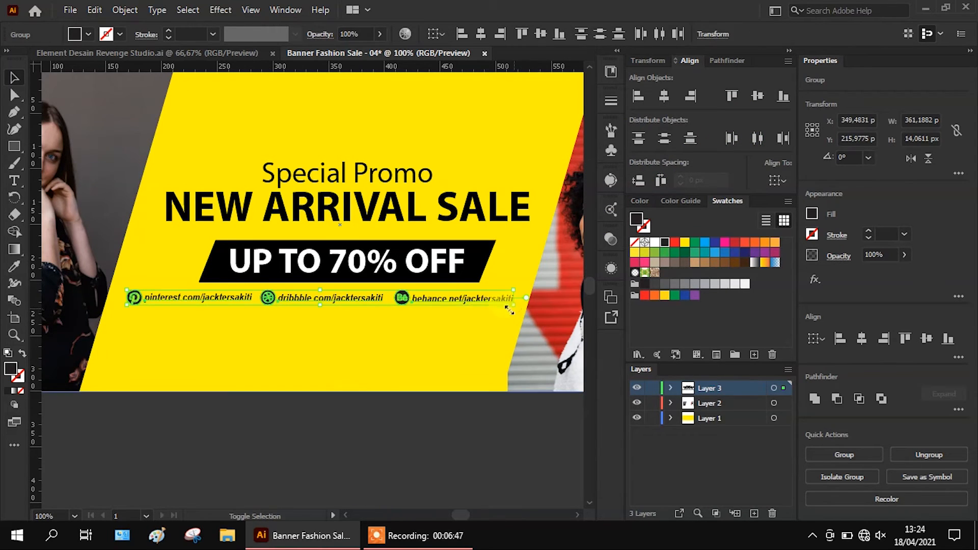
{"action": "left_click", "coordinate": [326, 442]}
Add a new layer directly above Layer 2
{"action": "key", "text": "ctrl+minus"}
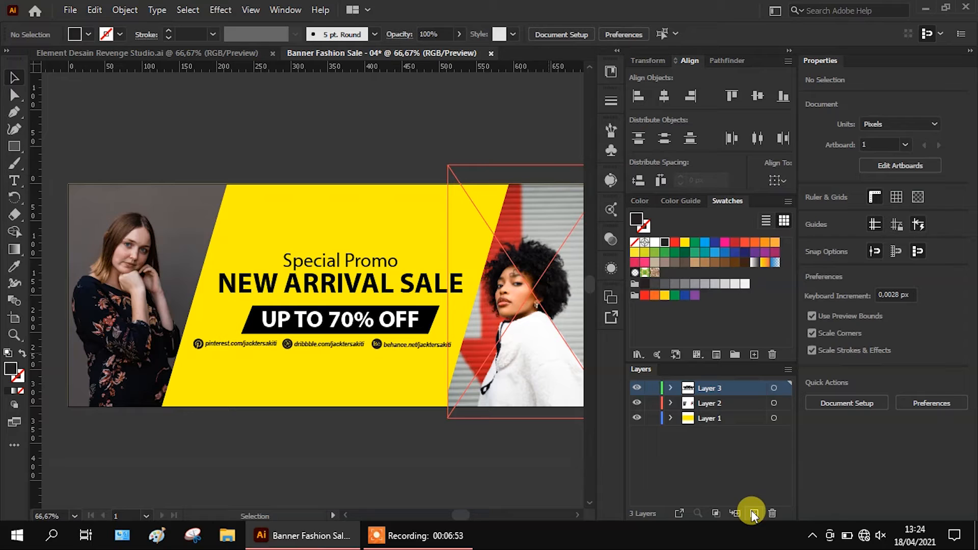
{"action": "left_click", "coordinate": [711, 406]}
{"action": "key", "text": "ctrl+l"}
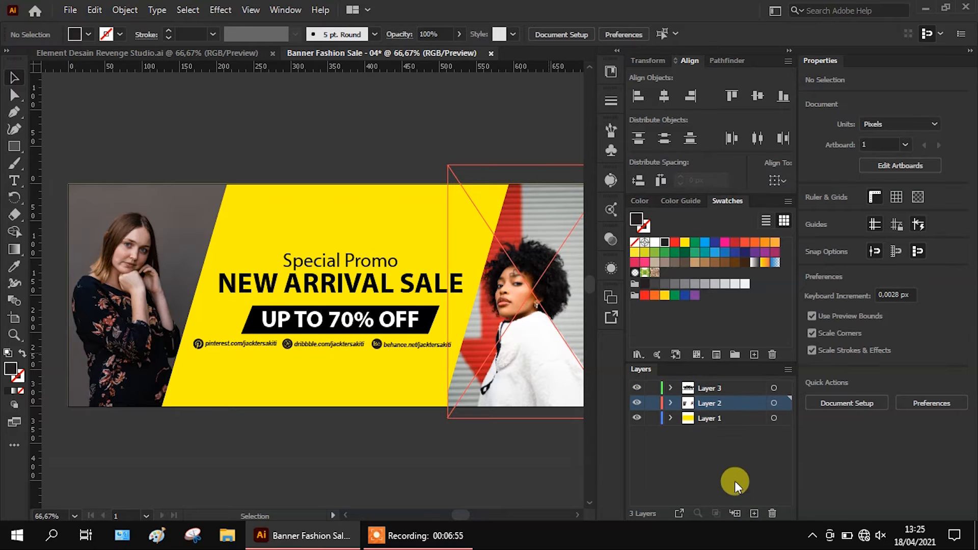
Copy the rectangular red dot grid from Element Desain Revenge Studio.ai and paste it into the banner on Layer 4
{"action": "left_click", "coordinate": [160, 52]}
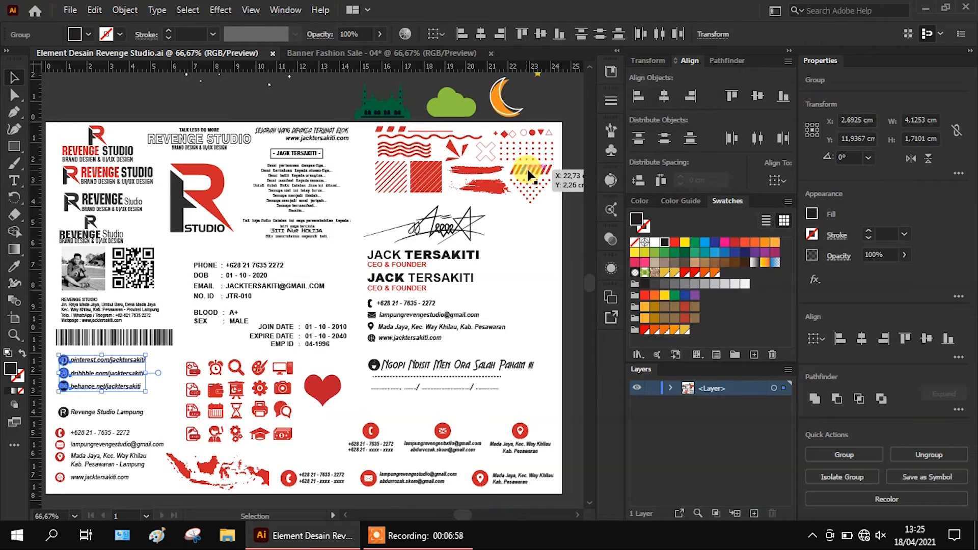
{"action": "left_click", "coordinate": [523, 155]}
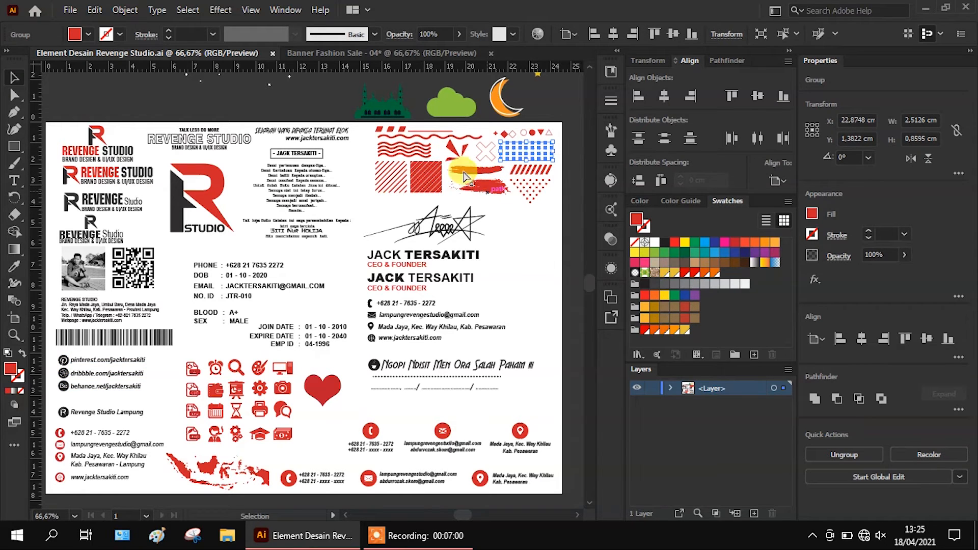
{"action": "key", "text": "ctrl+c"}
{"action": "left_click", "coordinate": [350, 53]}
{"action": "key", "text": "ctrl+v"}
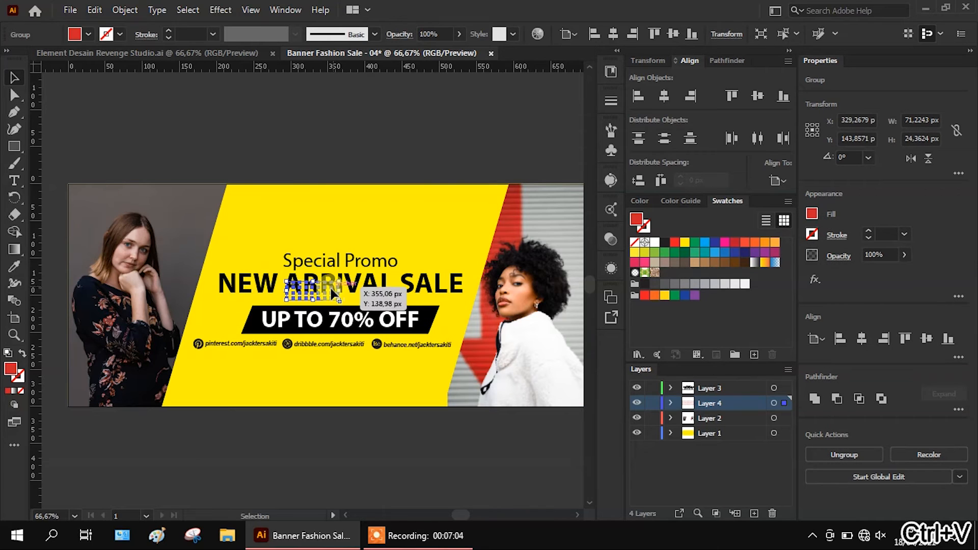
Place the dot grid over the upper end of the right slanted edge, enlarged to about 128 px wide, and fill it white
{"action": "left_click_drag", "start_coordinate": [492, 215], "coordinate": [426, 224]}
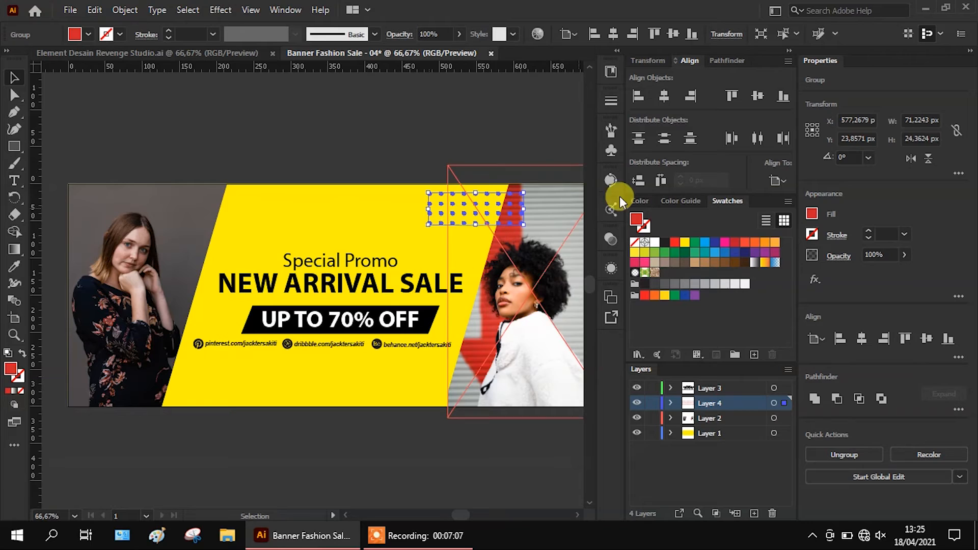
{"action": "left_click", "coordinate": [654, 244]}
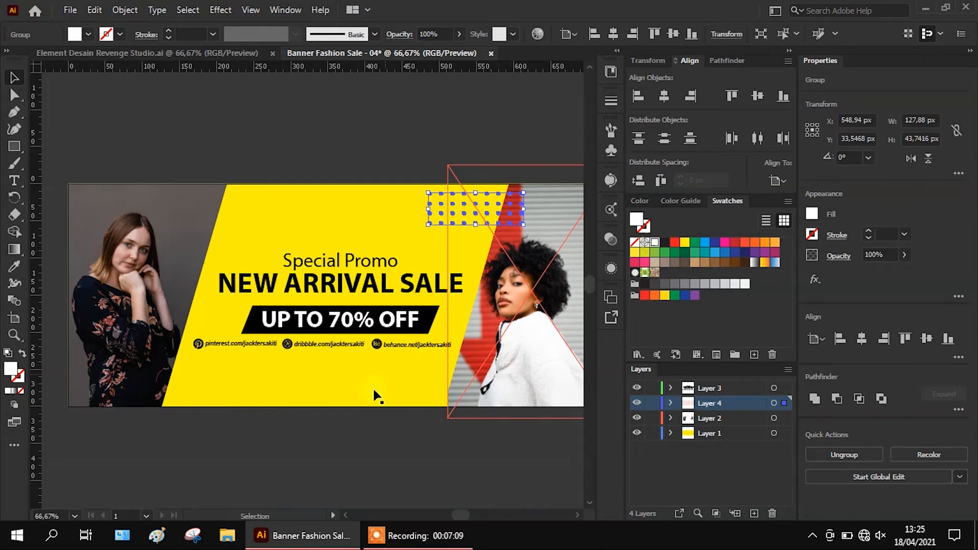
{"action": "left_click", "coordinate": [343, 429]}
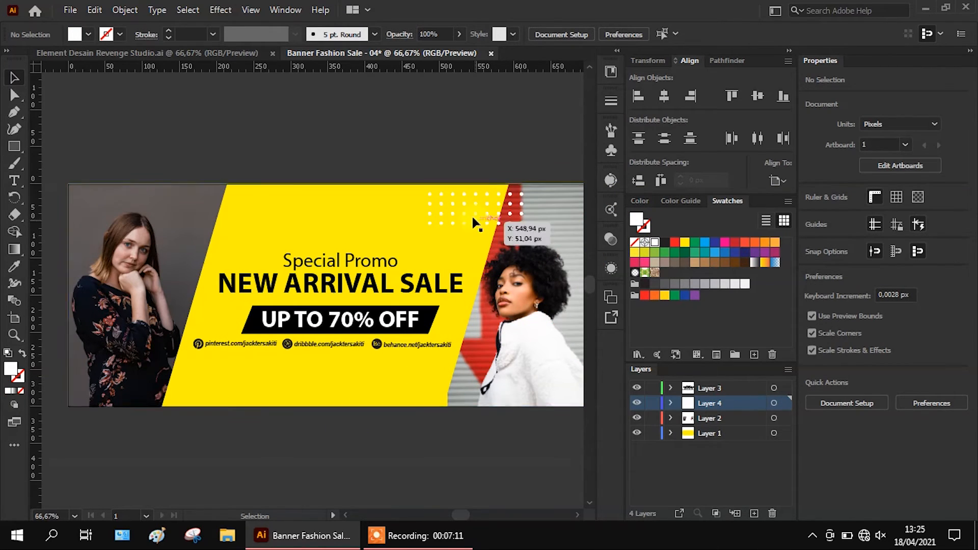
Copy the thin diagonal stripe square from Element Desain Revenge Studio.ai and paste it into the banner
{"action": "left_click", "coordinate": [236, 57]}
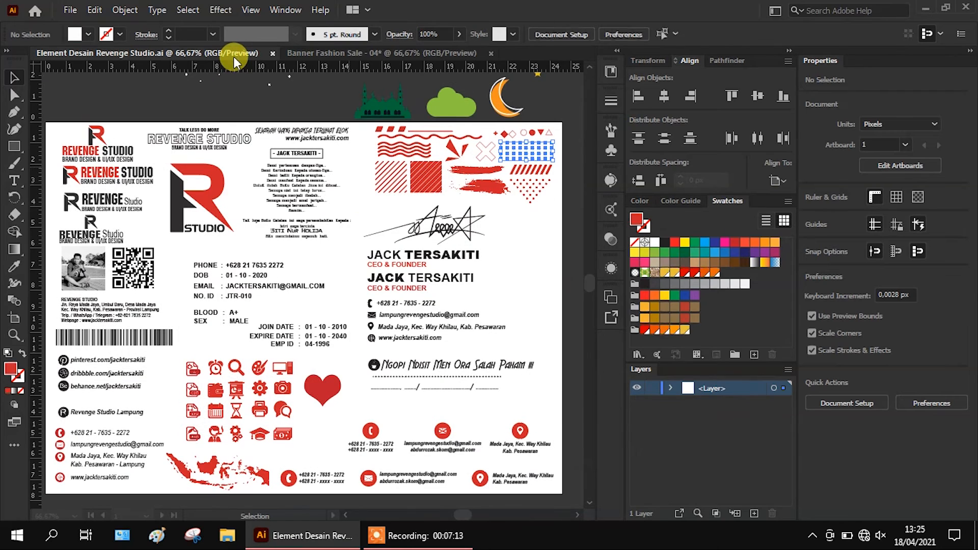
{"action": "left_click", "coordinate": [397, 187]}
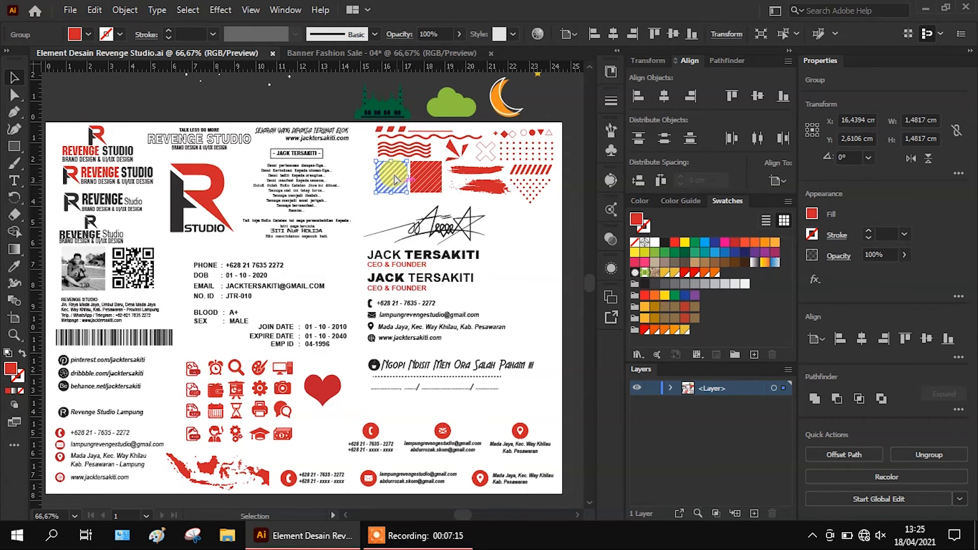
{"action": "key", "text": "ctrl+c"}
{"action": "left_click", "coordinate": [353, 57]}
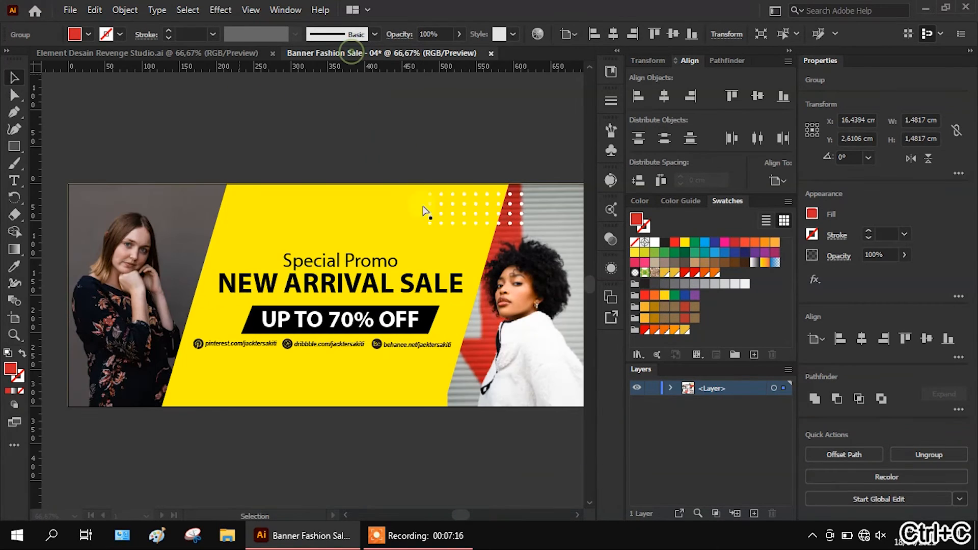
{"action": "key", "text": "ctrl+v"}
Place the stripe square, about 65 px wide, over the lower end of the left slanted edge and fill it white
{"action": "left_click_drag", "start_coordinate": [301, 304], "coordinate": [163, 395]}
{"action": "left_click", "coordinate": [723, 243]}
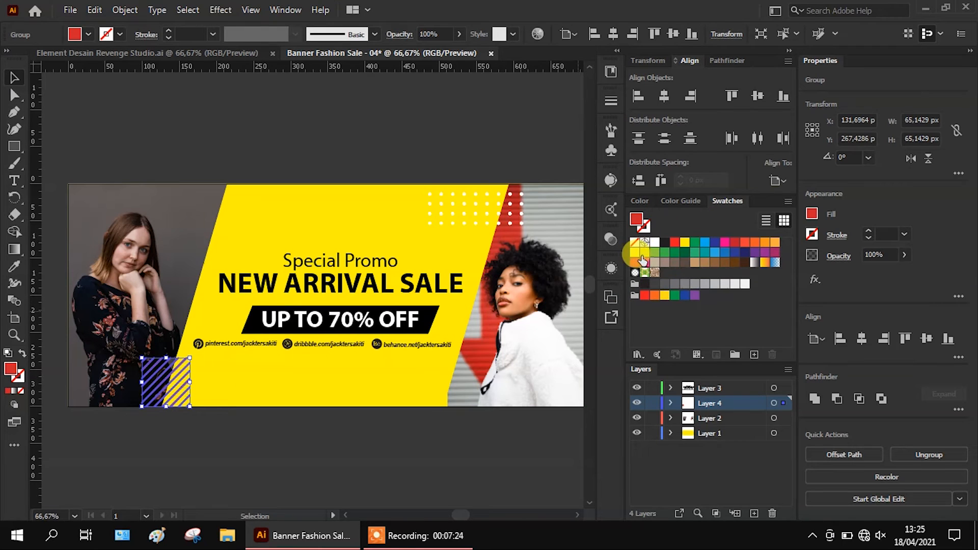
{"action": "left_click", "coordinate": [654, 242]}
{"action": "left_click", "coordinate": [423, 107]}
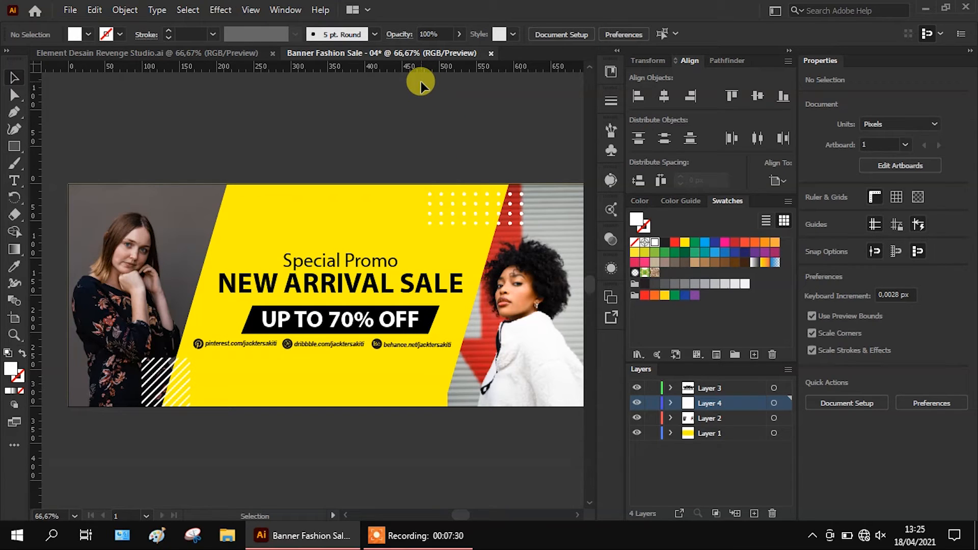
Enlarge the "Special Promo" text to about 174 px wide around its centre and move it up about 6 px from the headline
{"action": "left_click", "coordinate": [344, 262]}
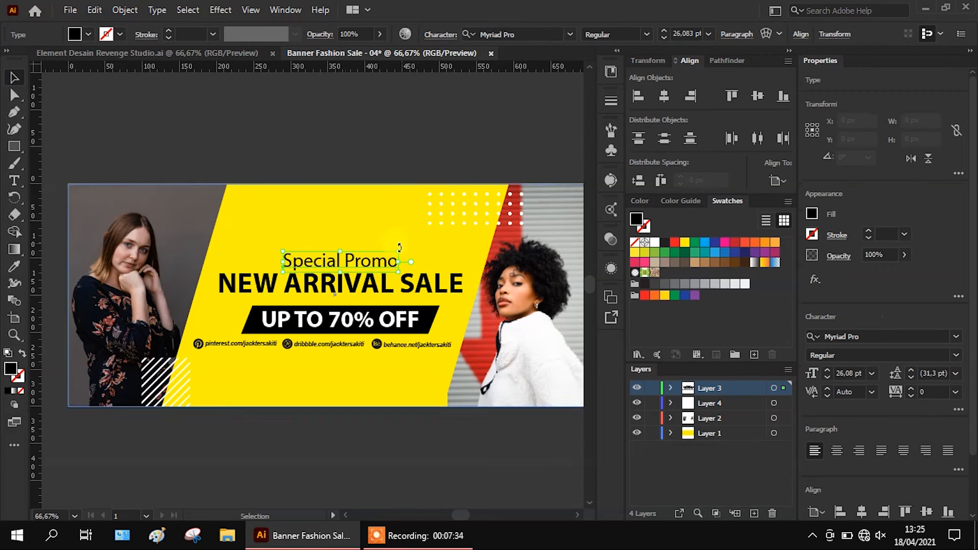
{"action": "left_click_drag", "start_coordinate": [399, 251], "coordinate": [407, 248]}
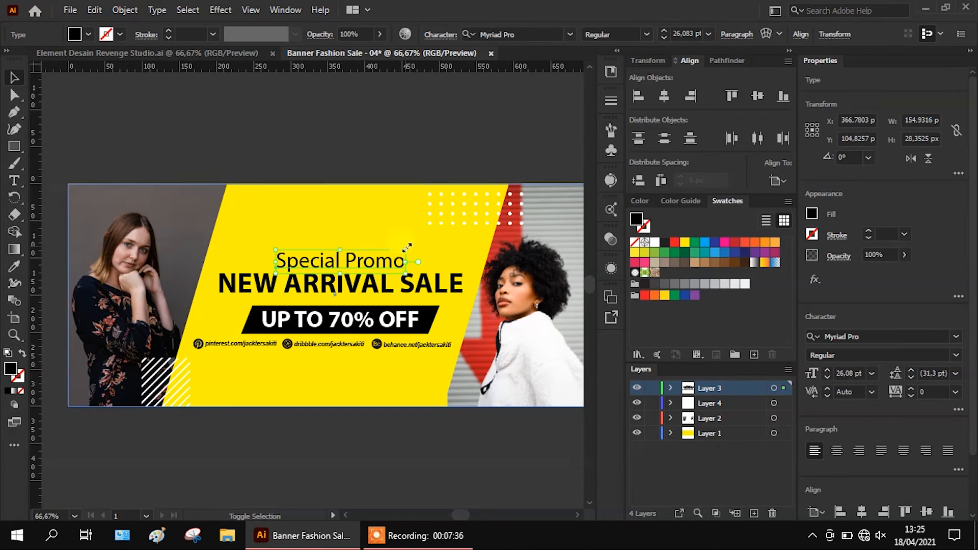
{"action": "left_click", "coordinate": [366, 134]}
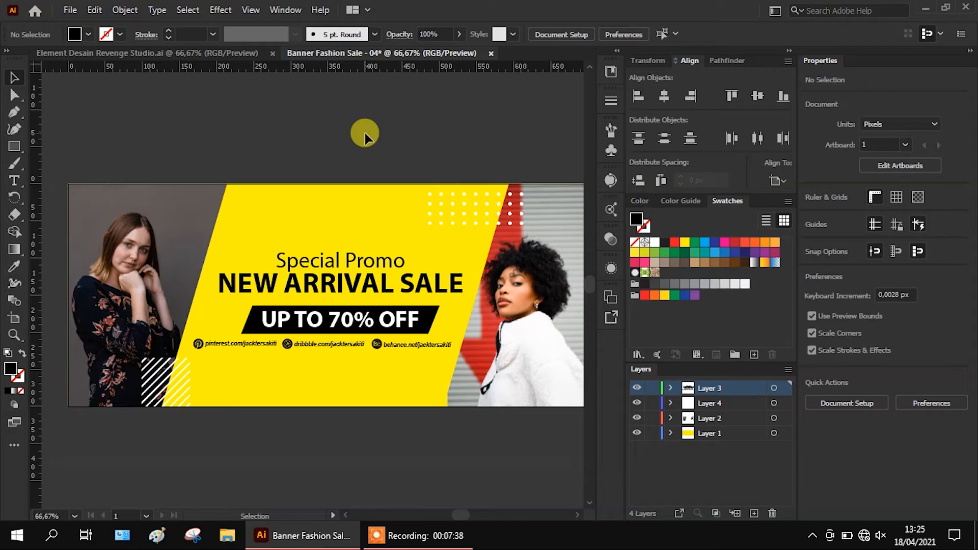
{"action": "scroll", "coordinate": [334, 260], "scroll_direction": "up", "scroll_amount": 3}
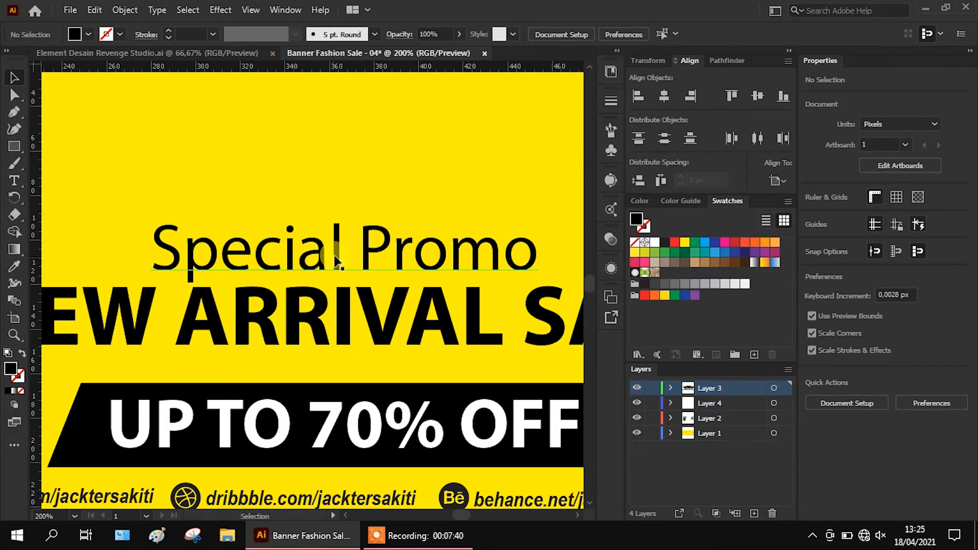
{"action": "left_click_drag", "start_coordinate": [334, 256], "coordinate": [338, 242]}
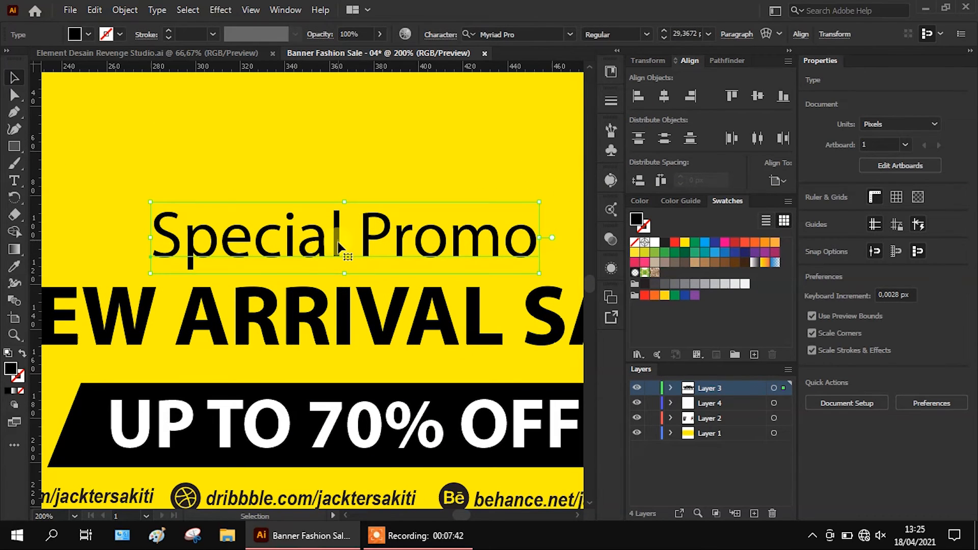
{"action": "scroll", "coordinate": [340, 248], "scroll_direction": "down", "scroll_amount": 3}
{"action": "left_click", "coordinate": [352, 135]}
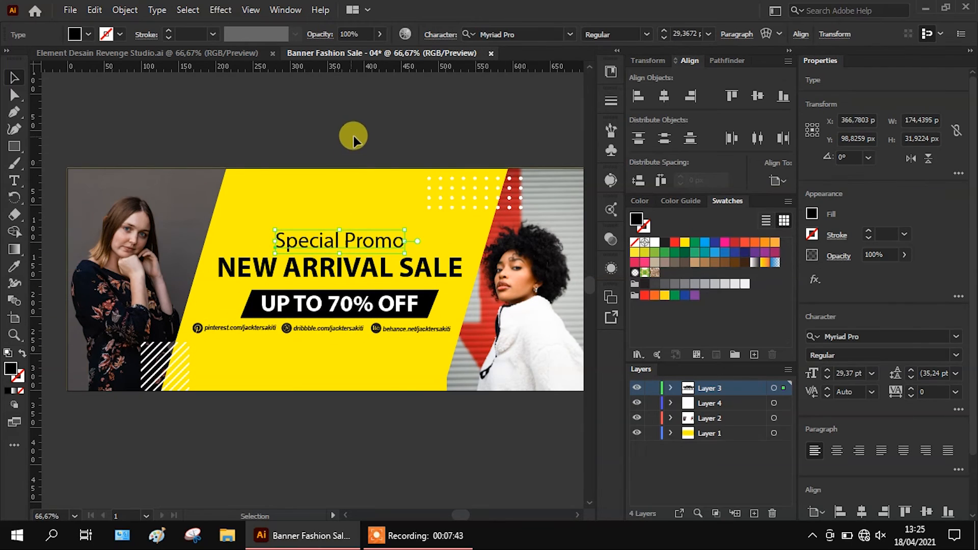
{"action": "scroll", "coordinate": [230, 203], "scroll_direction": "down", "scroll_amount": 1}
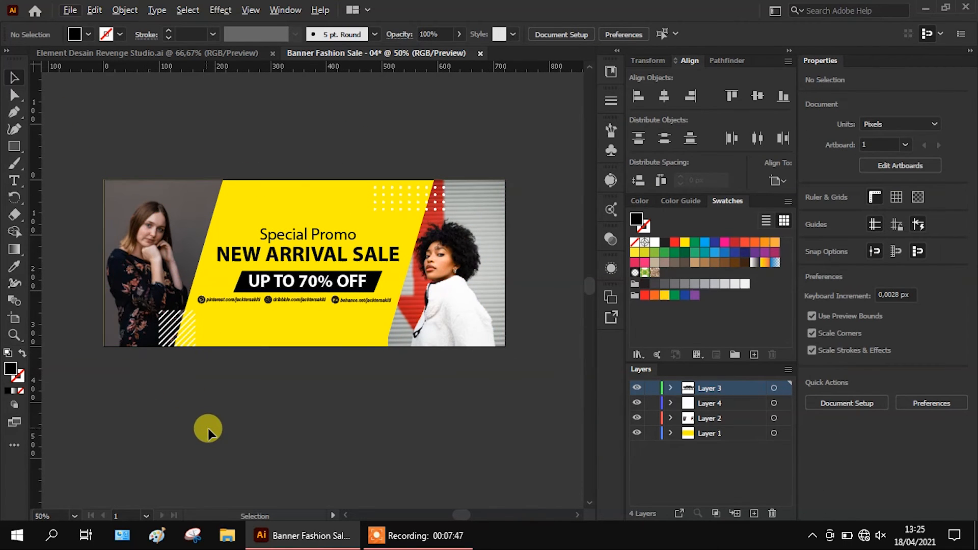
Save the banner as Banner Fashion Sale - 04.ai in the Banner Fashion Sale folder under Desain Banner & Ads (Web Element), in Illustrator 2020 format
{"action": "scroll", "coordinate": [243, 394], "scroll_direction": "up", "scroll_amount": 1}
{"action": "scroll", "coordinate": [141, 165], "scroll_direction": "up", "scroll_amount": 1}
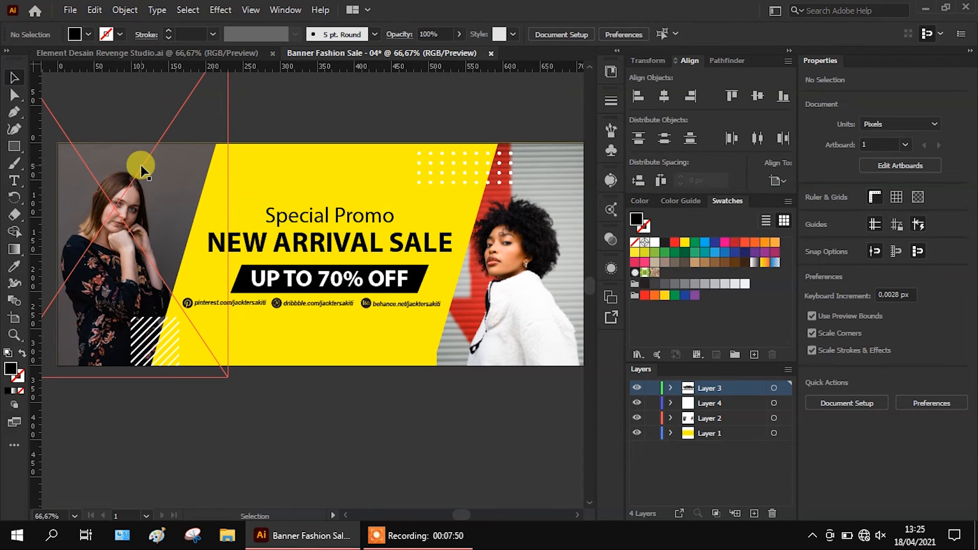
{"action": "scroll", "coordinate": [140, 165], "scroll_direction": "up", "scroll_amount": 1}
{"action": "left_click", "coordinate": [70, 10]}
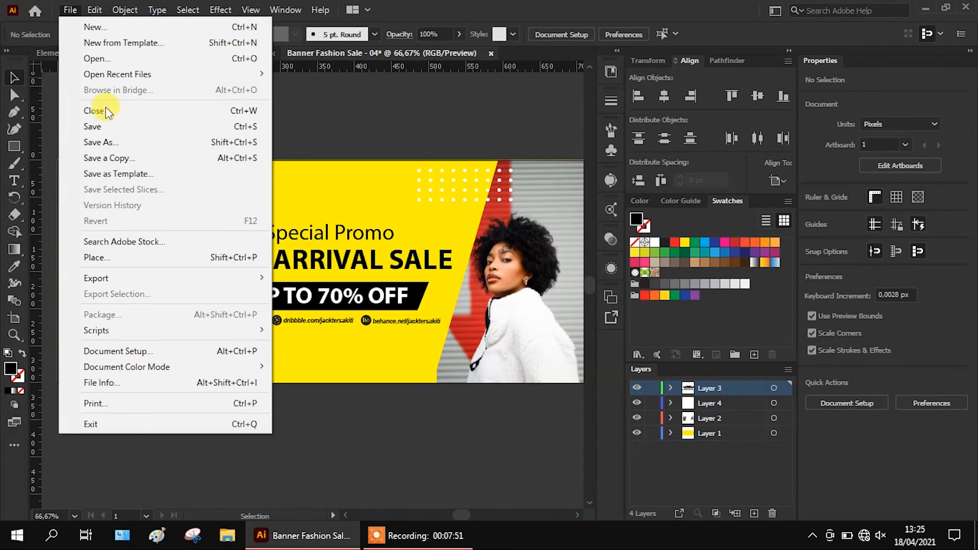
{"action": "left_click", "coordinate": [112, 142]}
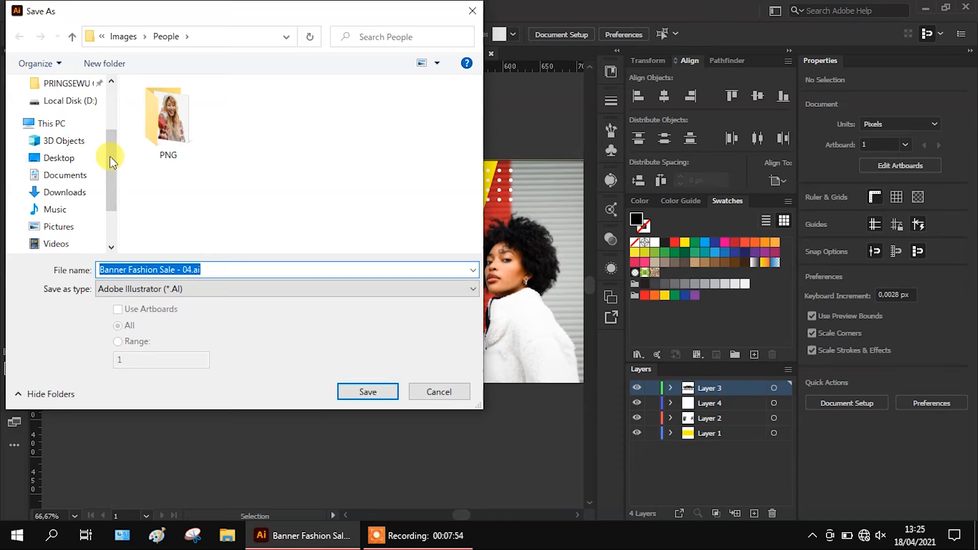
{"action": "scroll", "coordinate": [79, 163], "scroll_direction": "up", "scroll_amount": 3}
{"action": "left_click", "coordinate": [74, 146]}
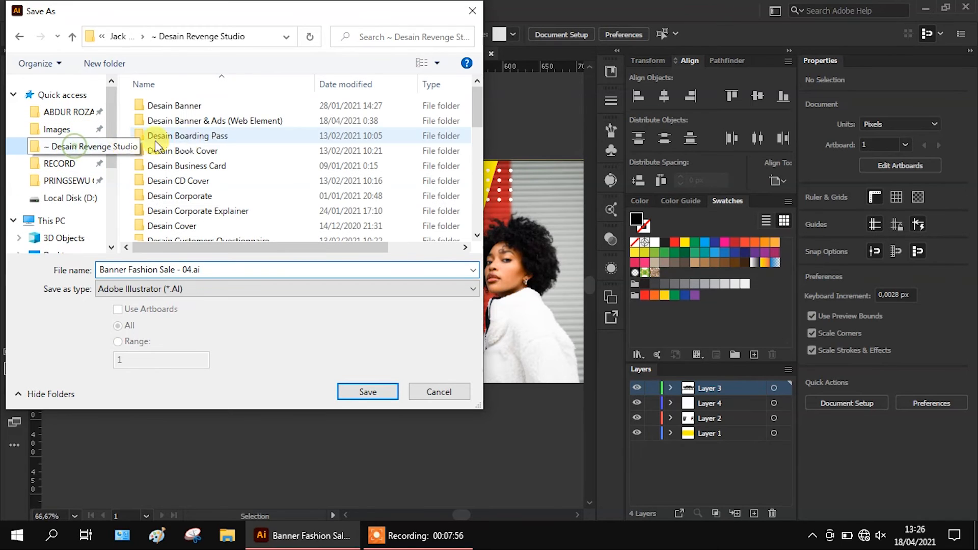
{"action": "double_click", "coordinate": [233, 123]}
{"action": "double_click", "coordinate": [230, 118]}
{"action": "left_click", "coordinate": [367, 391]}
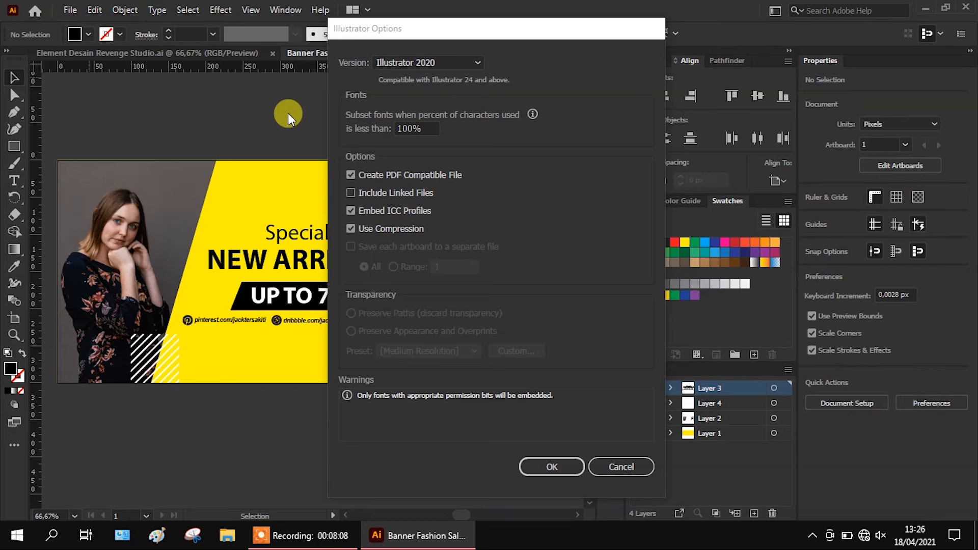
{"action": "left_click", "coordinate": [559, 466]}
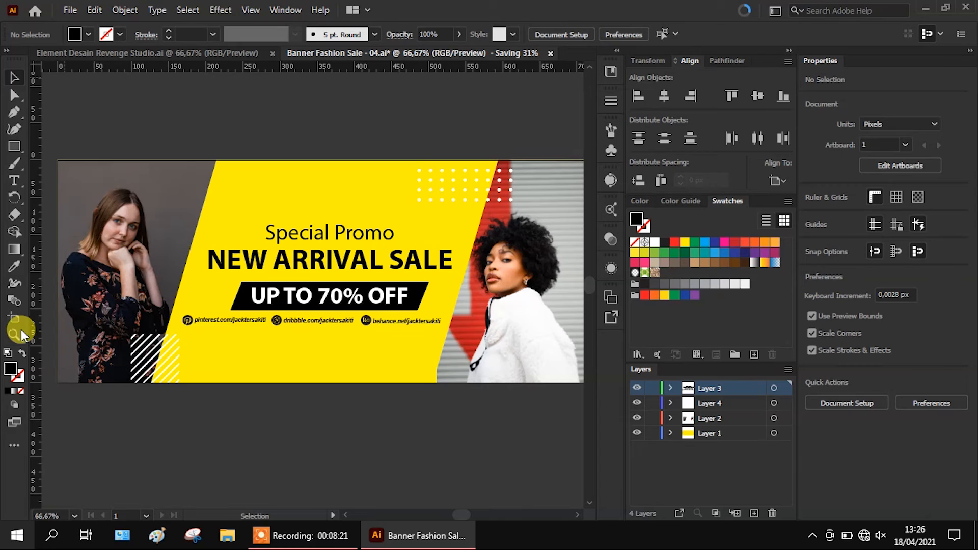
Export the banner as Banner Fashion Sale - 04.png in the Banner Fashion Sale folder
{"action": "left_click", "coordinate": [67, 11]}
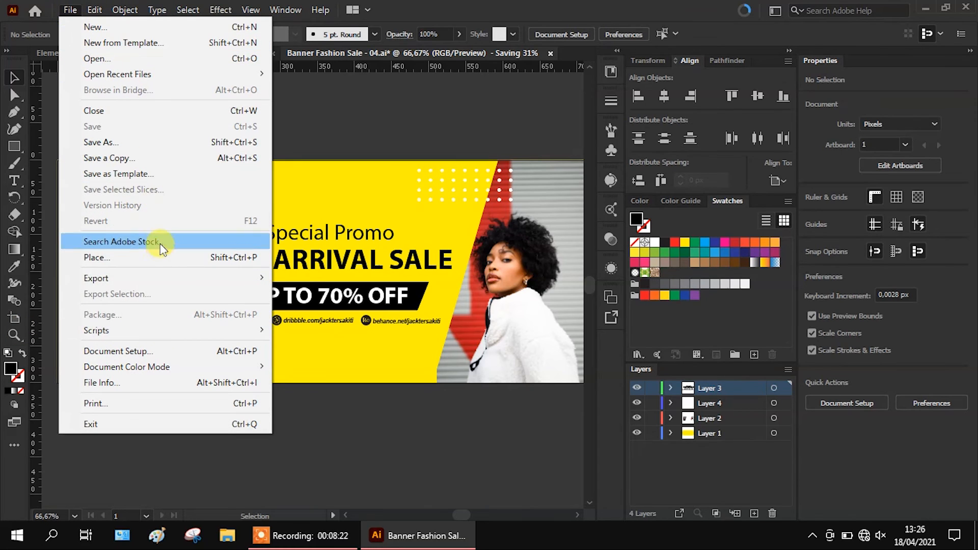
{"action": "mouse_move", "coordinate": [255, 277]}
{"action": "left_click", "coordinate": [306, 294]}
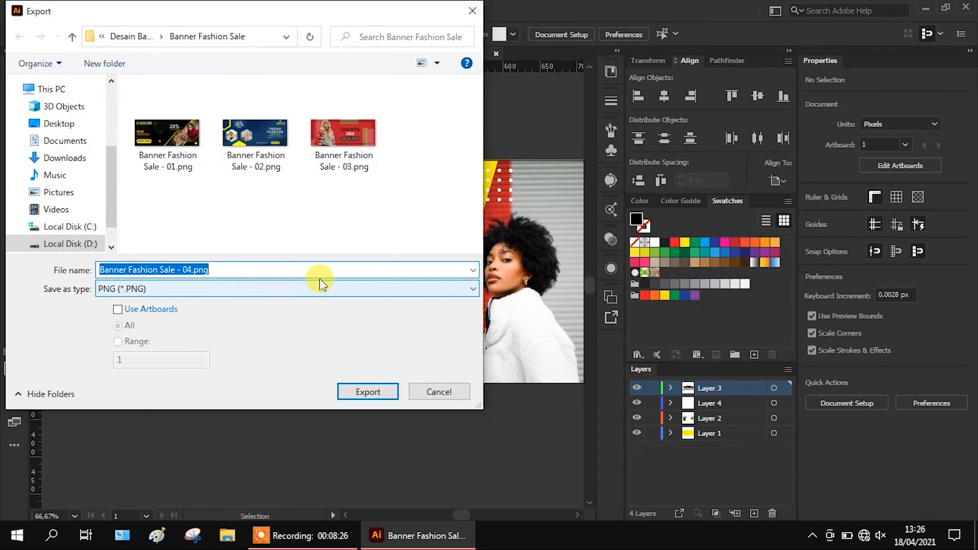
{"action": "left_click", "coordinate": [381, 390]}
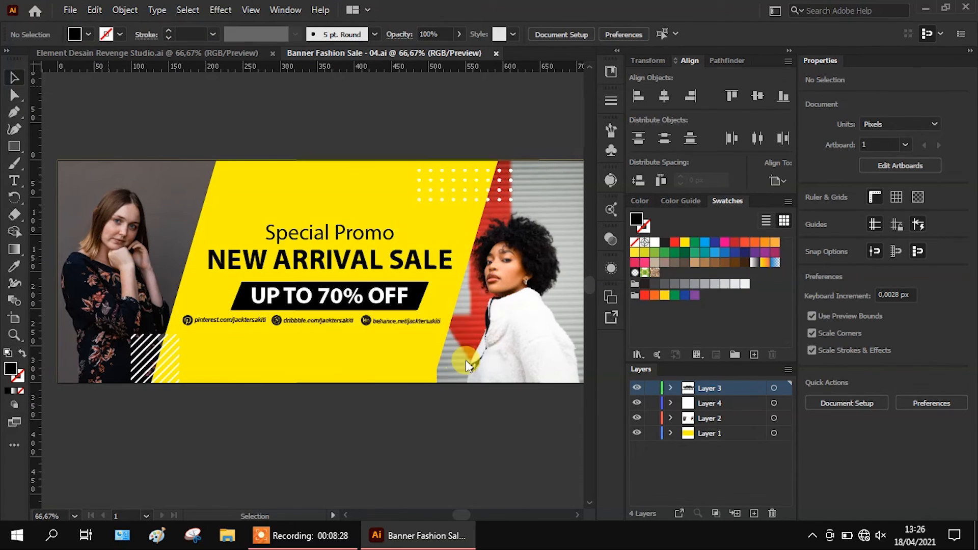
{"action": "left_click", "coordinate": [450, 399]}
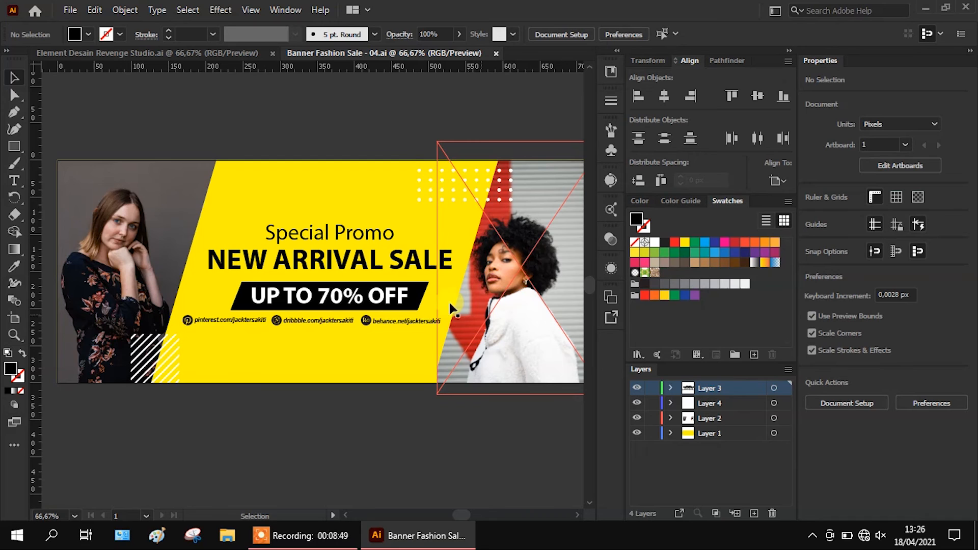
Switch to File Explorer and open the Banner Fashion Sale folder inside ~ Desain Revenge Studio > Desain Banner & Ads (Web Element)
{"action": "left_click", "coordinate": [230, 535]}
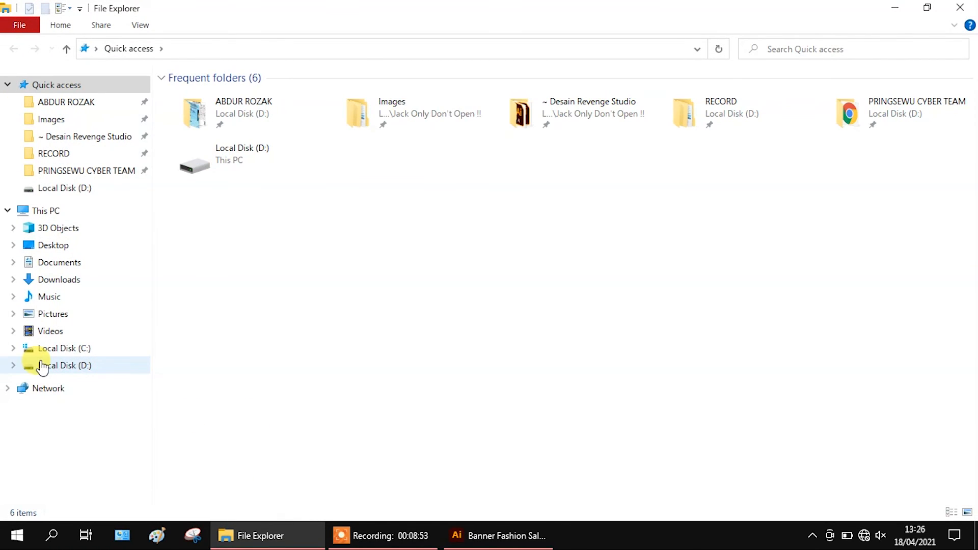
{"action": "left_click", "coordinate": [42, 365]}
{"action": "left_click", "coordinate": [77, 137]}
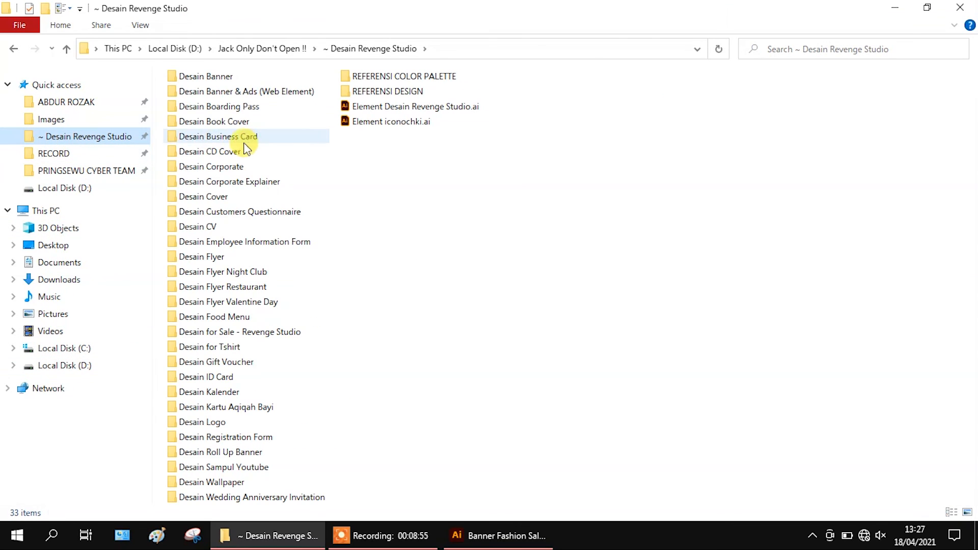
{"action": "double_click", "coordinate": [238, 95]}
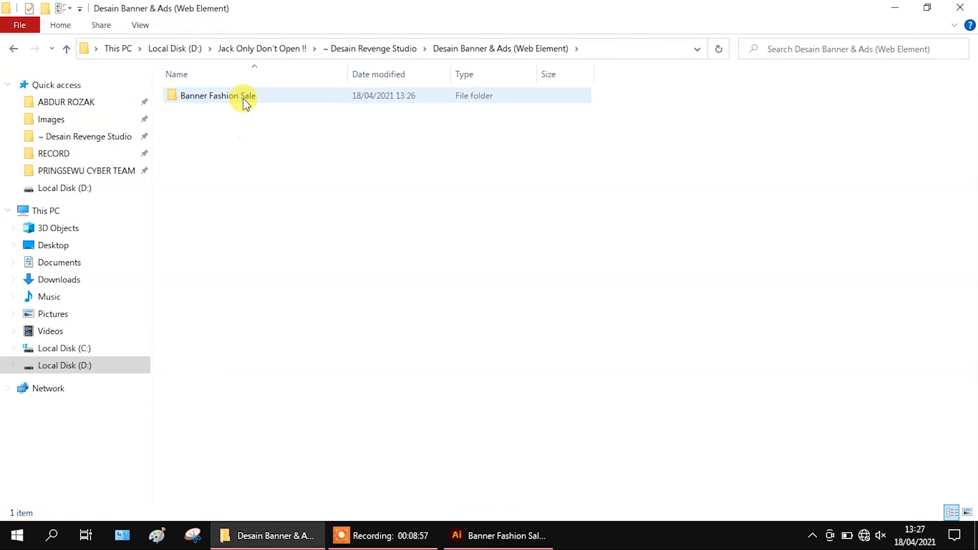
{"action": "double_click", "coordinate": [243, 98]}
Open the exported Banner Fashion Sale - 04.png in Photos to check the result
{"action": "left_click", "coordinate": [821, 421]}
{"action": "left_click", "coordinate": [693, 430]}
{"action": "left_click", "coordinate": [877, 441]}
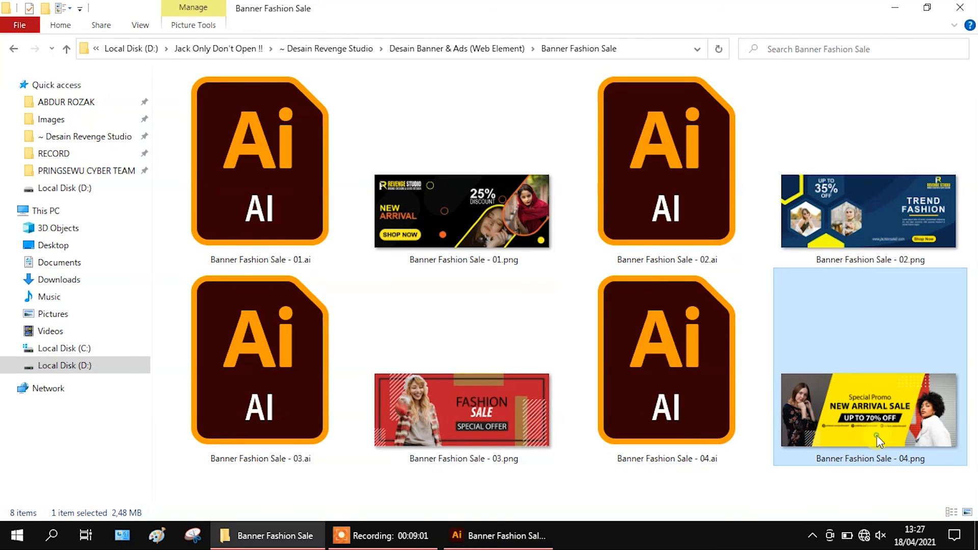
{"action": "double_click", "coordinate": [814, 434]}
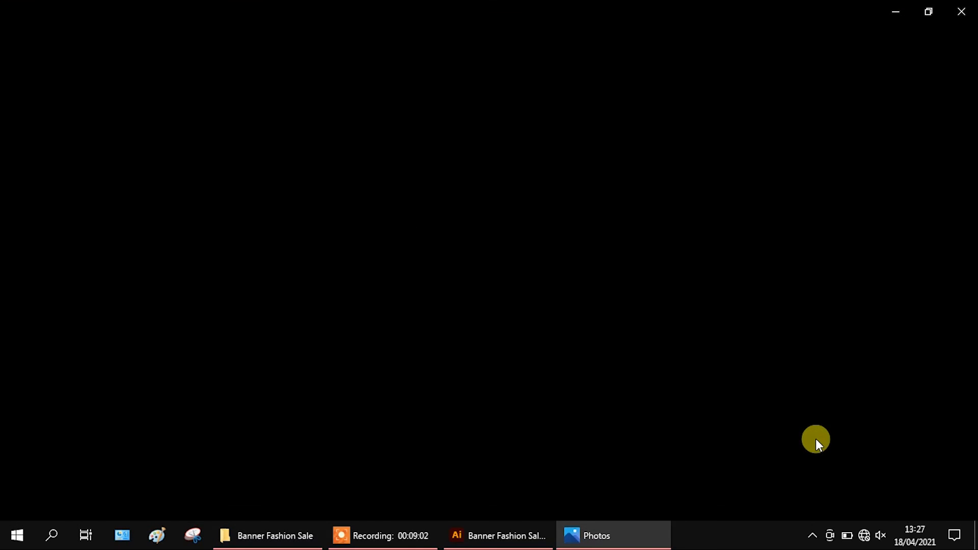